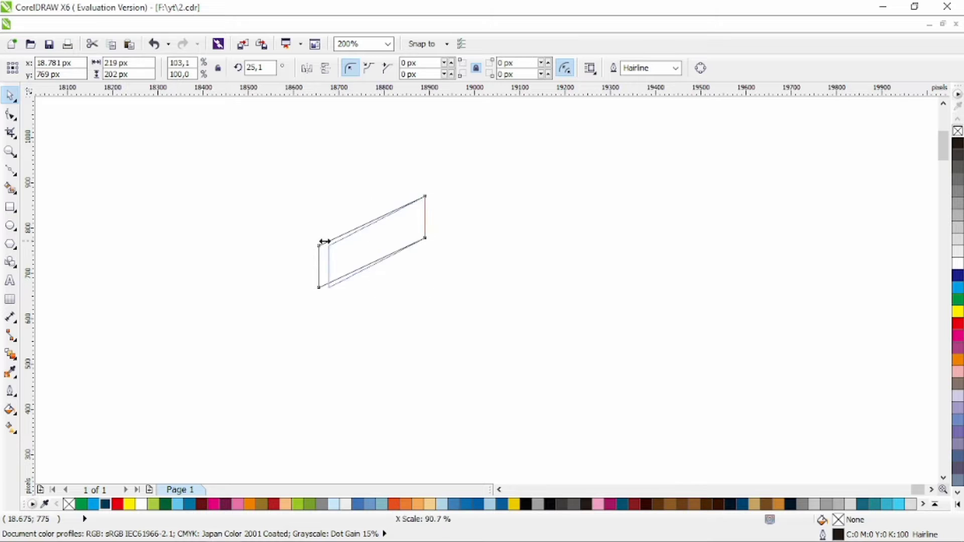
Step: Narrow the slanted rectangle to about 192 px wide and skew it to about 188 px high
{"action": "left_click_drag", "start_coordinate": [425, 238], "coordinate": [421, 239]}
{"action": "left_click", "coordinate": [351, 254]}
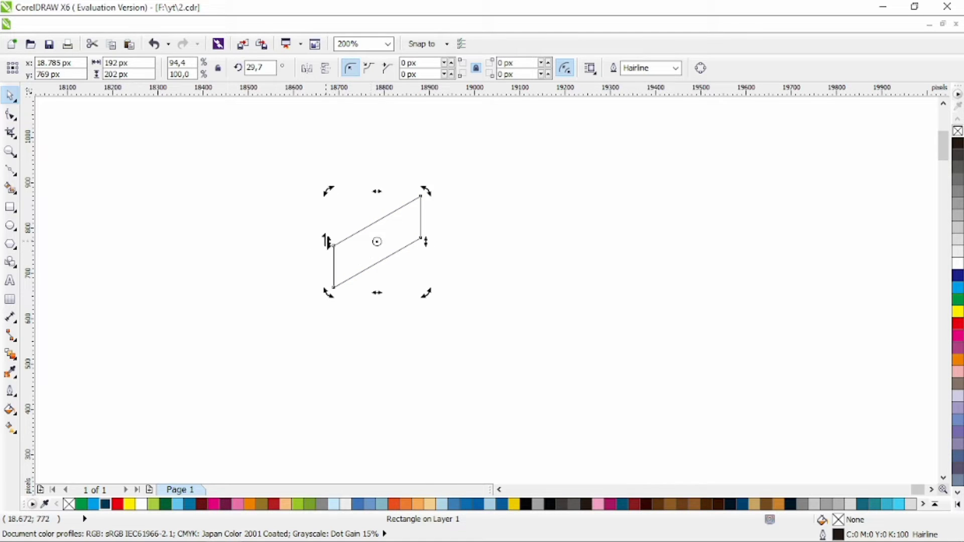
{"action": "left_click_drag", "start_coordinate": [329, 241], "coordinate": [331, 235]}
Step: Duplicate the parallelogram, mirror the copy horizontally and place it edge to edge with the original to form a peak
{"action": "key", "text": "KP_Add"}
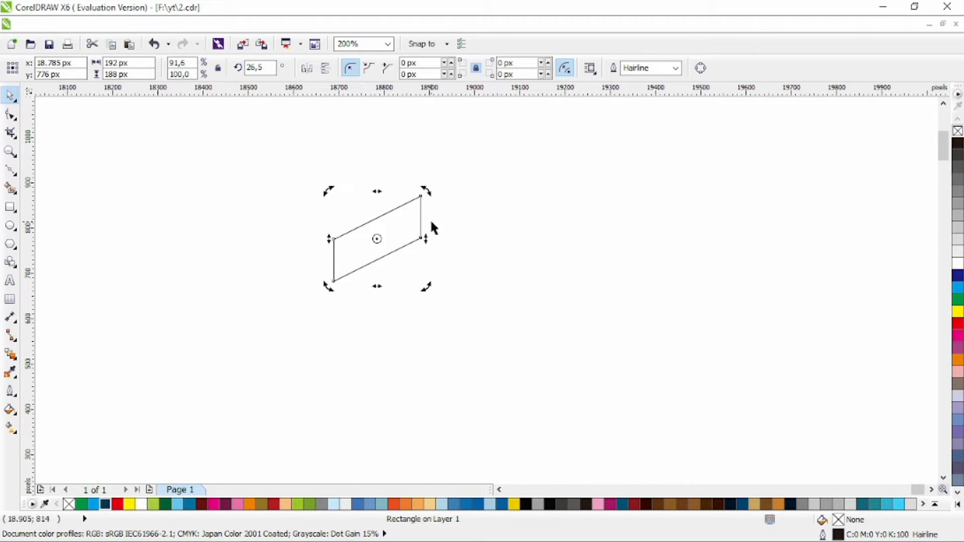
{"action": "left_click", "coordinate": [307, 69]}
{"action": "left_click_drag", "start_coordinate": [349, 210], "coordinate": [435, 217]}
Step: Copy the two-piece peak straight below the original and mirror the copy vertically to form a V
{"action": "left_click_drag", "start_coordinate": [547, 175], "coordinate": [279, 321]}
{"action": "left_click_drag", "start_coordinate": [455, 240], "coordinate": [472, 322]}
{"action": "left_click", "coordinate": [325, 68]}
Step: Copy the lower-left parallelogram upward so its outer edge coincides with the outer edge of the upper-left piece
{"action": "left_click", "coordinate": [402, 196]}
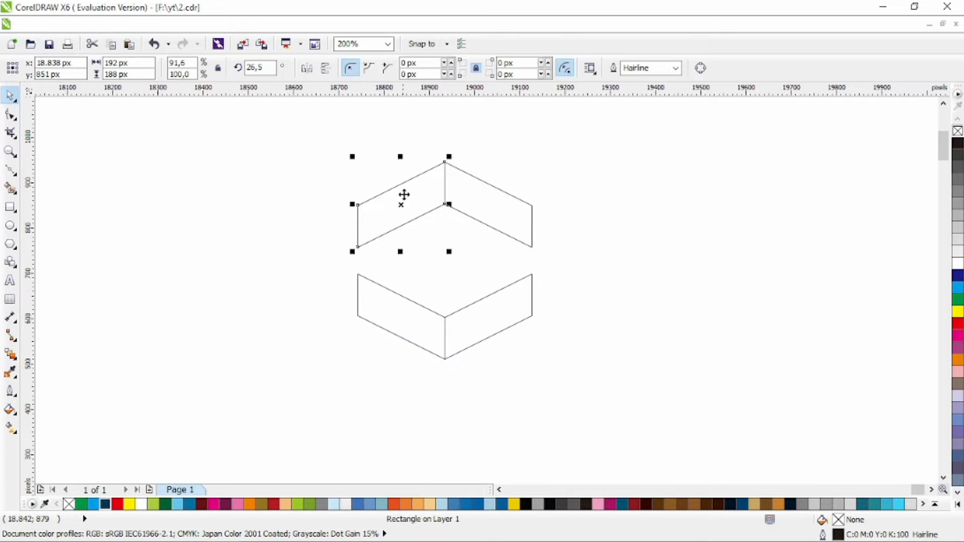
{"action": "left_click", "coordinate": [415, 315]}
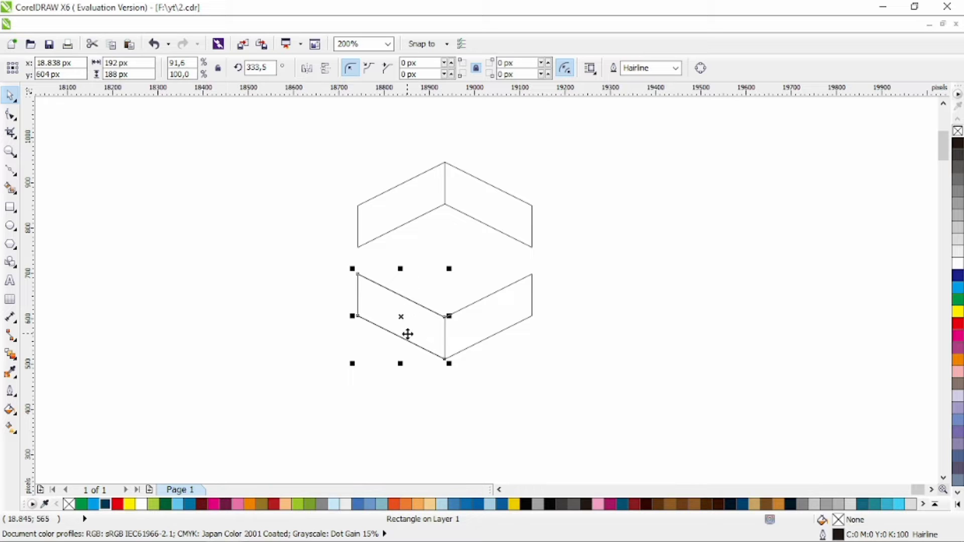
{"action": "left_click_drag", "start_coordinate": [407, 335], "coordinate": [411, 265]}
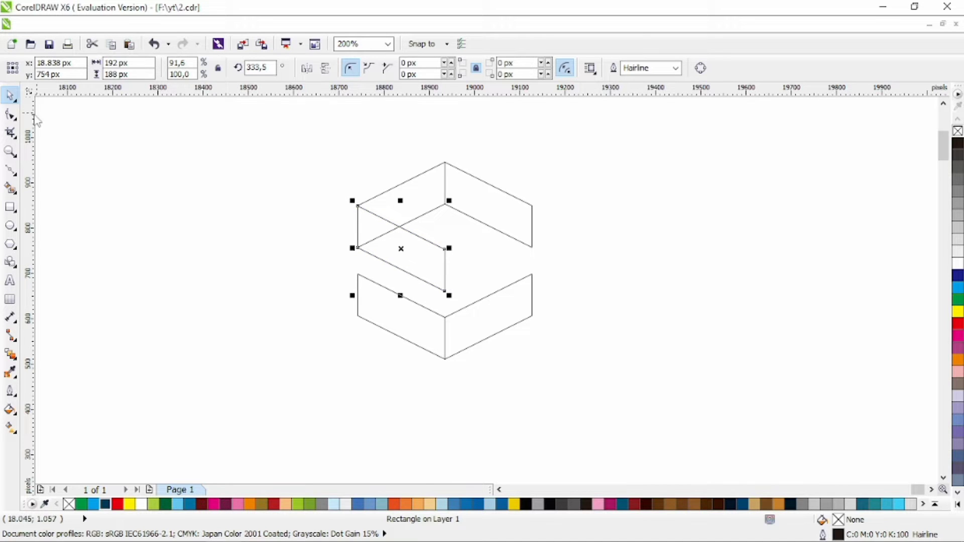
Step: Convert the parallelograms to curves and extend the middle one's right edge 192 px across and 94 px down into a long diagonal band
{"action": "left_click", "coordinate": [11, 117]}
{"action": "left_click", "coordinate": [427, 210]}
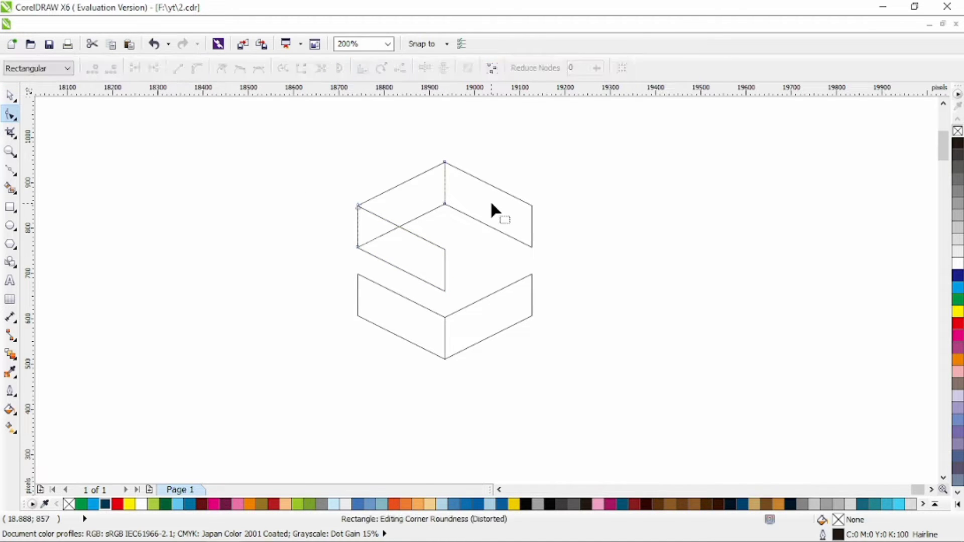
{"action": "left_click", "coordinate": [494, 325]}
{"action": "left_click", "coordinate": [406, 327]}
{"action": "left_click", "coordinate": [426, 254]}
{"action": "left_click_drag", "start_coordinate": [475, 216], "coordinate": [533, 333]}
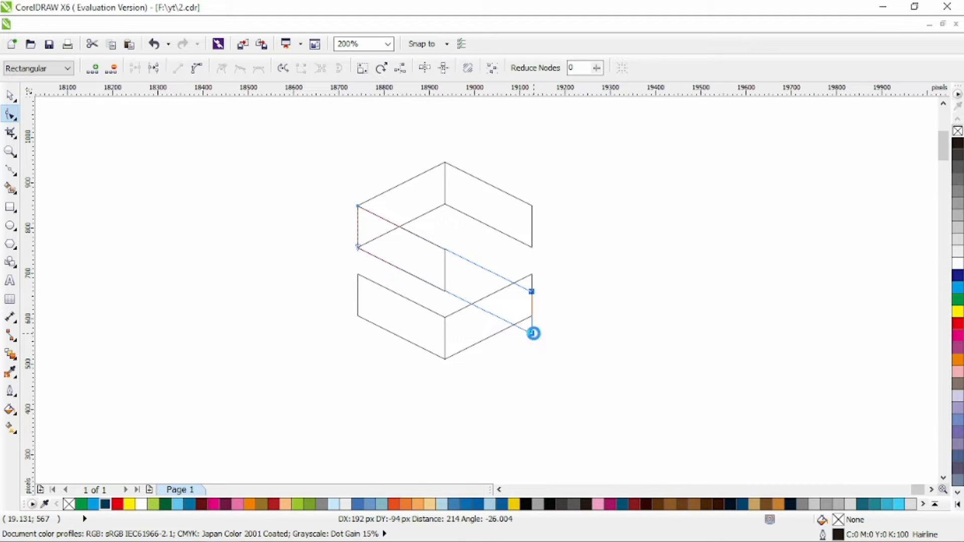
Step: Move the two lower pieces down until the outer right edge matches the end of the diagonal band
{"action": "key", "text": "space"}
{"action": "left_click_drag", "start_coordinate": [603, 269], "coordinate": [352, 364]}
{"action": "left_click_drag", "start_coordinate": [391, 300], "coordinate": [394, 325]}
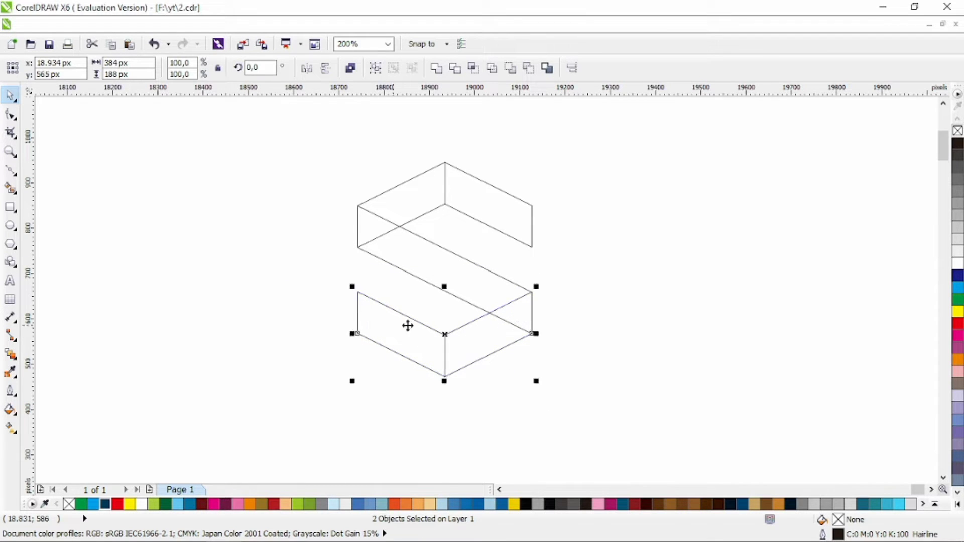
{"action": "left_click", "coordinate": [572, 305]}
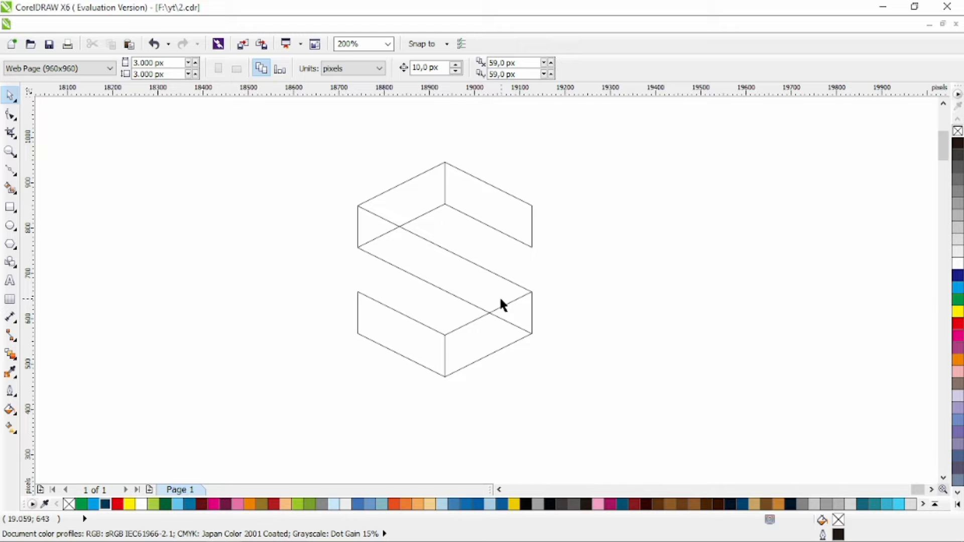
Step: Fill the diagonal band with dark blue C100 M81 Y54 K20, remove its outline and send it to the back
{"action": "left_click", "coordinate": [478, 286]}
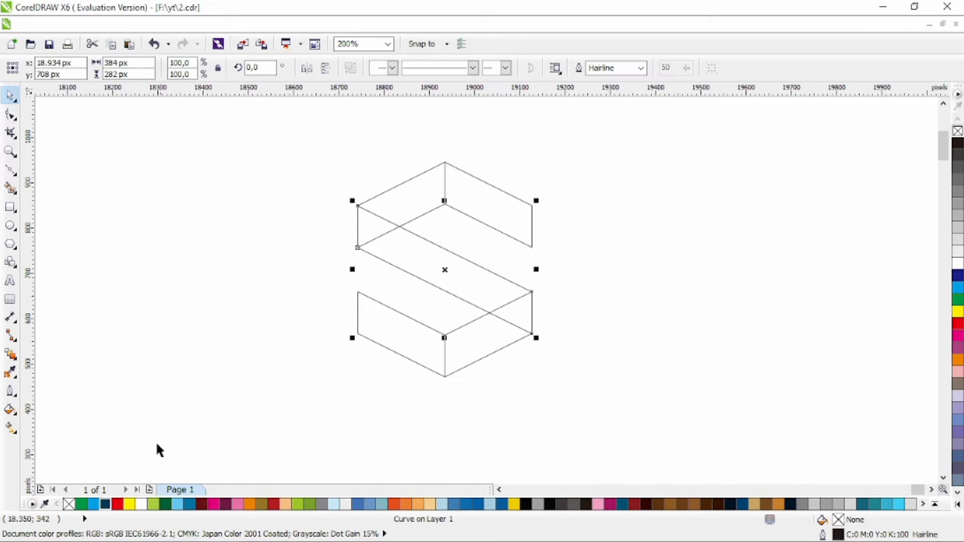
{"action": "left_click", "coordinate": [106, 504]}
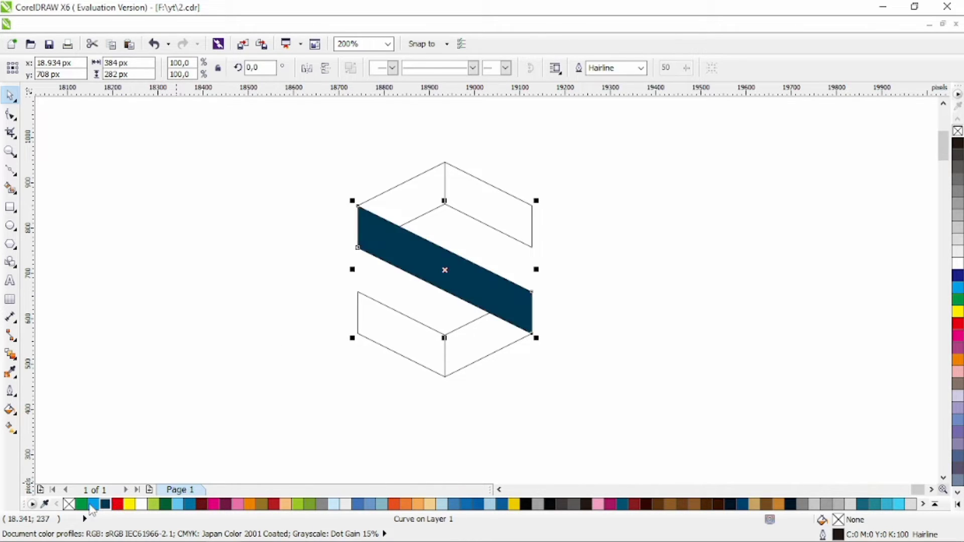
{"action": "right_click", "coordinate": [69, 504]}
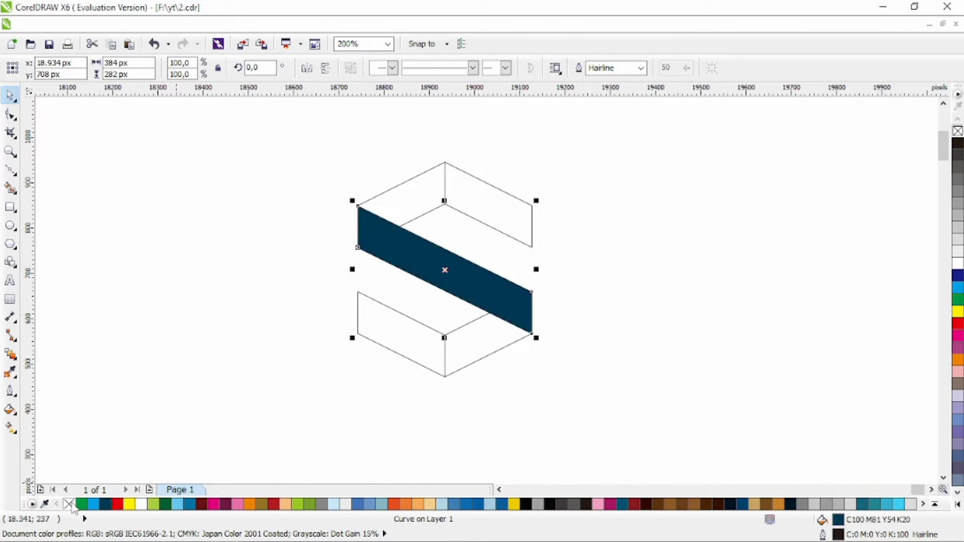
{"action": "key", "text": "shift+Page_Down"}
{"action": "left_click", "coordinate": [580, 255]}
Step: Fill the upper-left piece with C88 M47 Y22 K0 and the upper-right piece with Cyan, and remove both outlines
{"action": "left_click", "coordinate": [405, 192]}
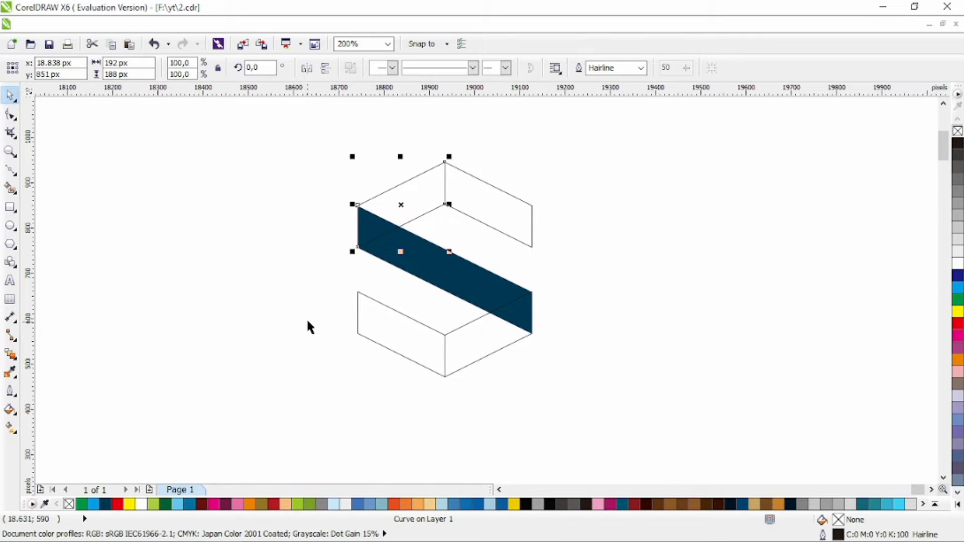
{"action": "left_click", "coordinate": [190, 506]}
{"action": "right_click", "coordinate": [69, 504]}
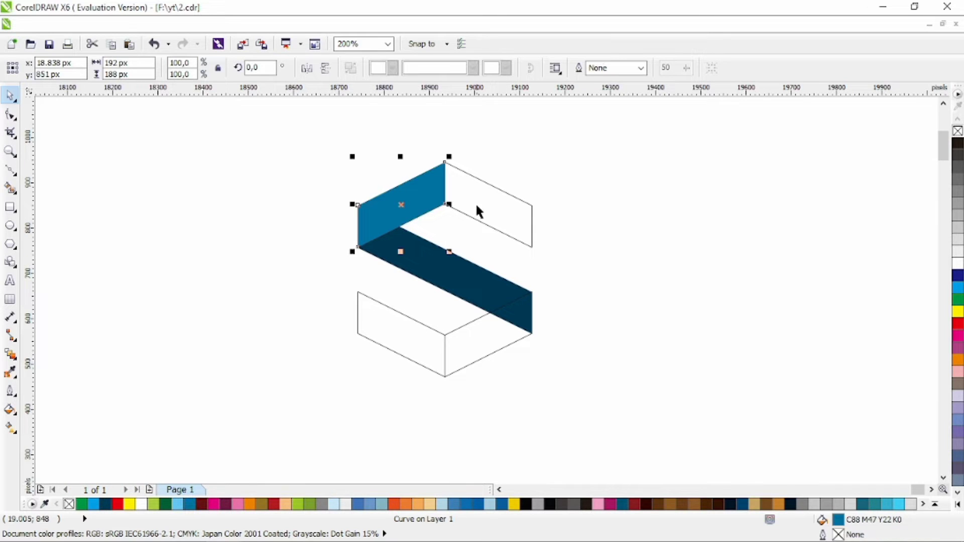
{"action": "left_click", "coordinate": [476, 207]}
{"action": "left_click", "coordinate": [93, 505]}
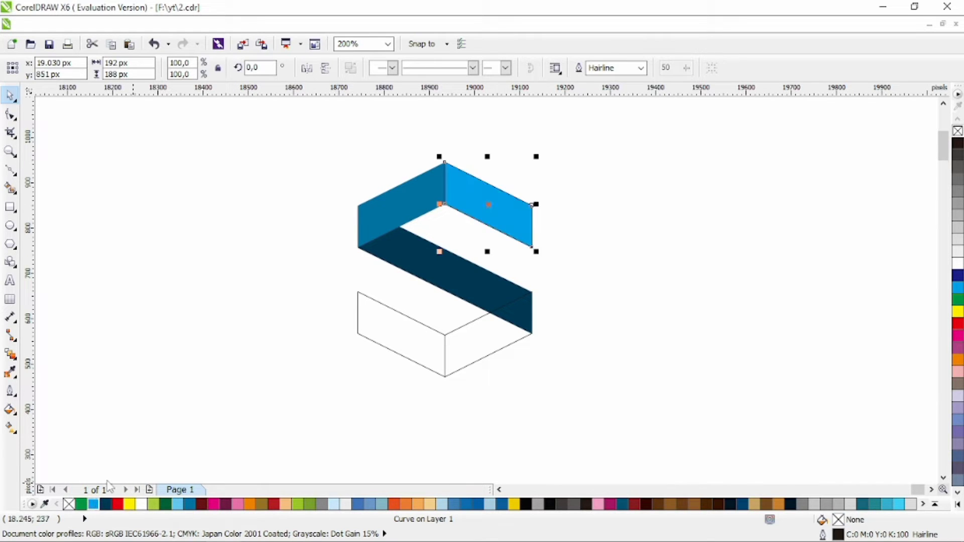
{"action": "right_click", "coordinate": [69, 504]}
{"action": "left_click", "coordinate": [215, 363]}
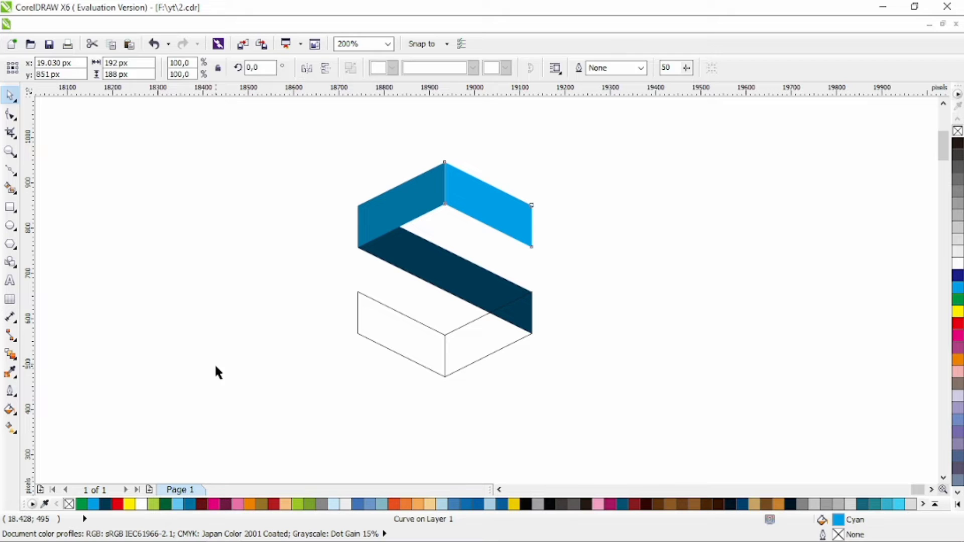
Step: Fill the lower-right piece with teal #238691 and the lower-left piece with light blue, and remove both outlines
{"action": "left_click", "coordinate": [480, 338]}
{"action": "left_click", "coordinate": [875, 504]}
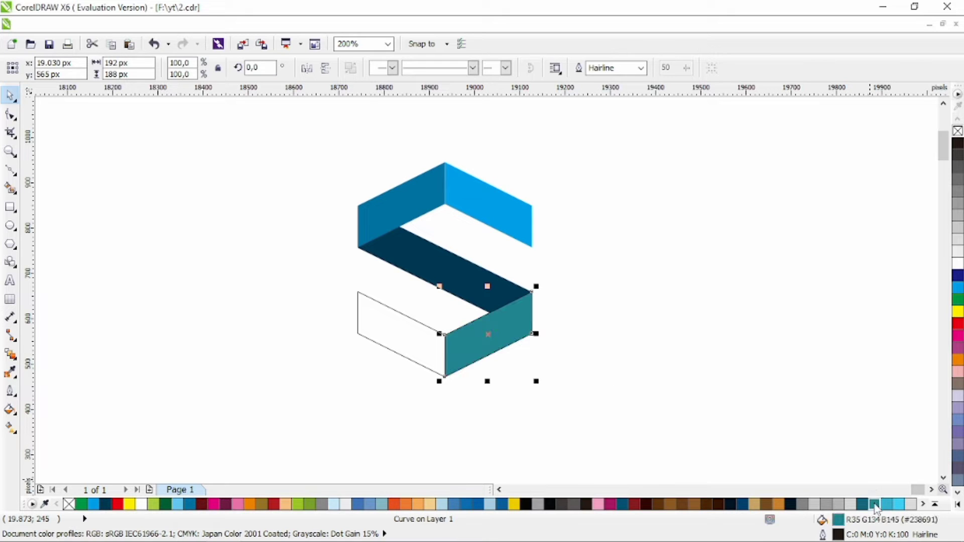
{"action": "right_click", "coordinate": [69, 505]}
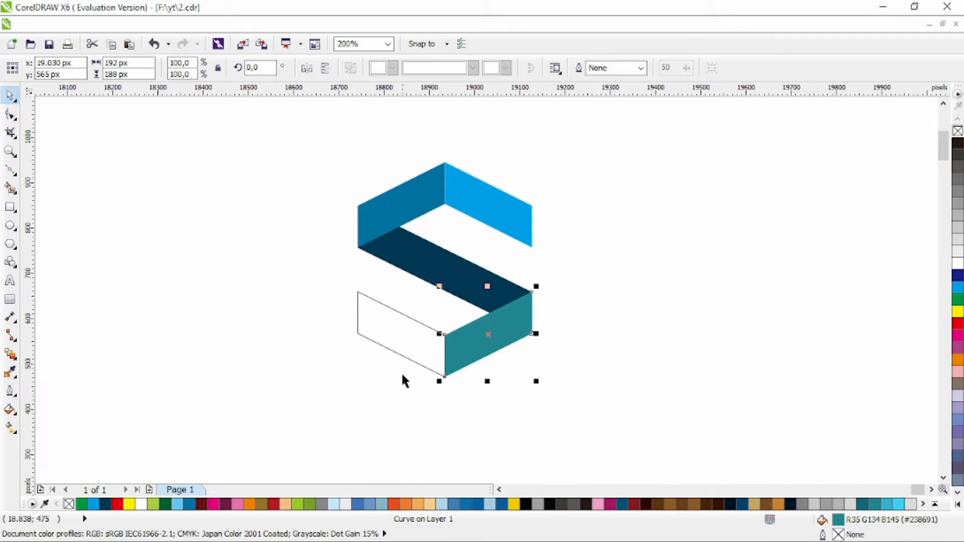
{"action": "left_click", "coordinate": [427, 361]}
{"action": "left_click", "coordinate": [887, 504]}
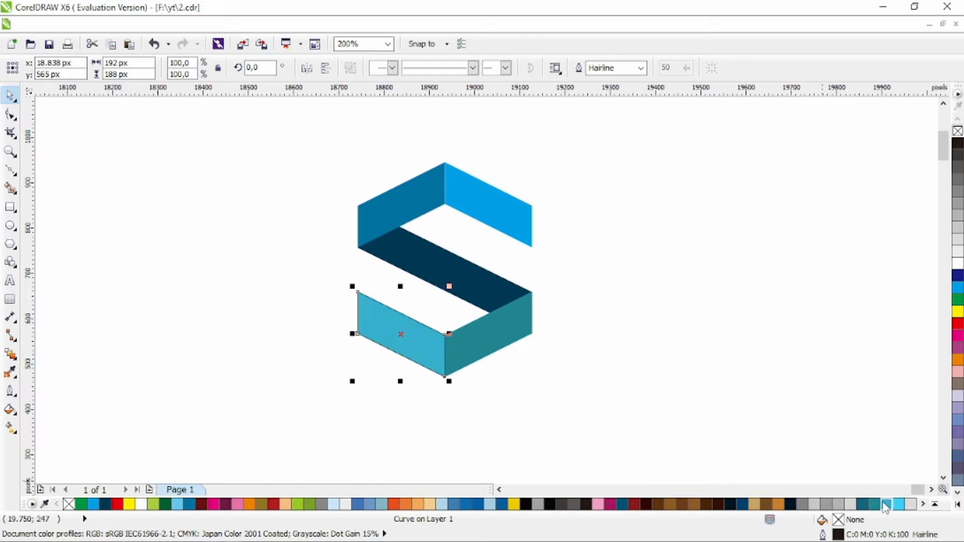
{"action": "right_click", "coordinate": [69, 504]}
{"action": "left_click", "coordinate": [176, 394]}
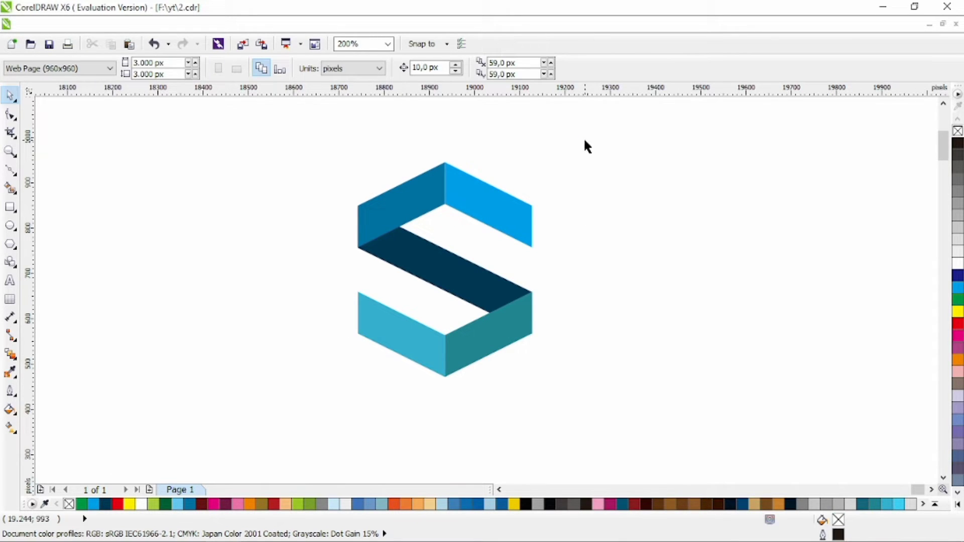
Step: Scale the whole S shape down about its centre to about 247 by 304 px
{"action": "left_click_drag", "start_coordinate": [585, 141], "coordinate": [315, 404]}
{"action": "left_click_drag", "start_coordinate": [533, 381], "coordinate": [506, 363]}
{"action": "left_click", "coordinate": [572, 312]}
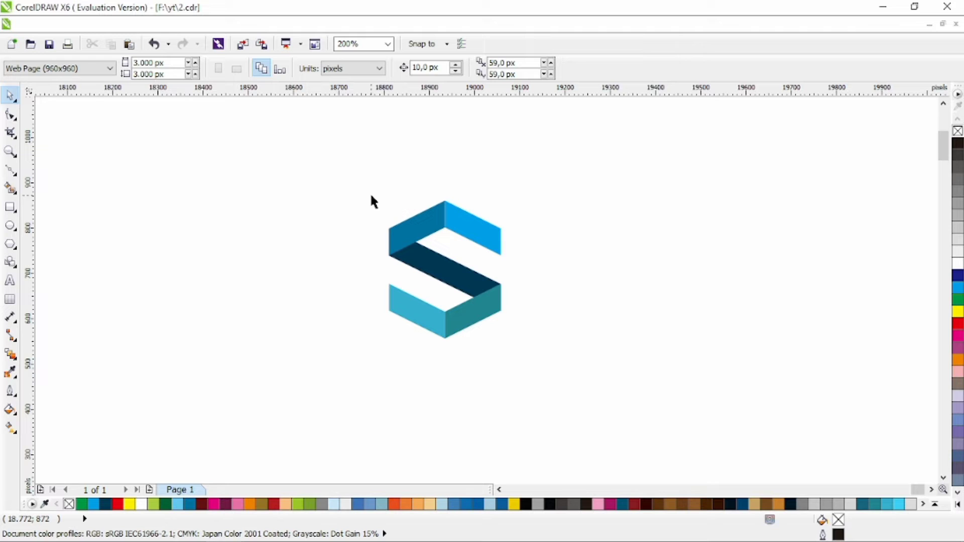
{"action": "left_click_drag", "start_coordinate": [366, 169], "coordinate": [549, 344]}
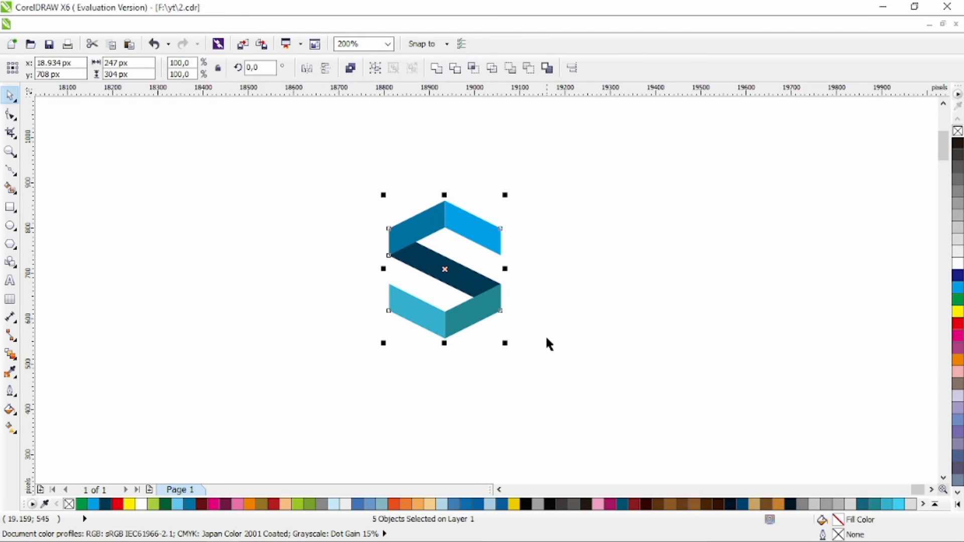
{"action": "left_click", "coordinate": [547, 293]}
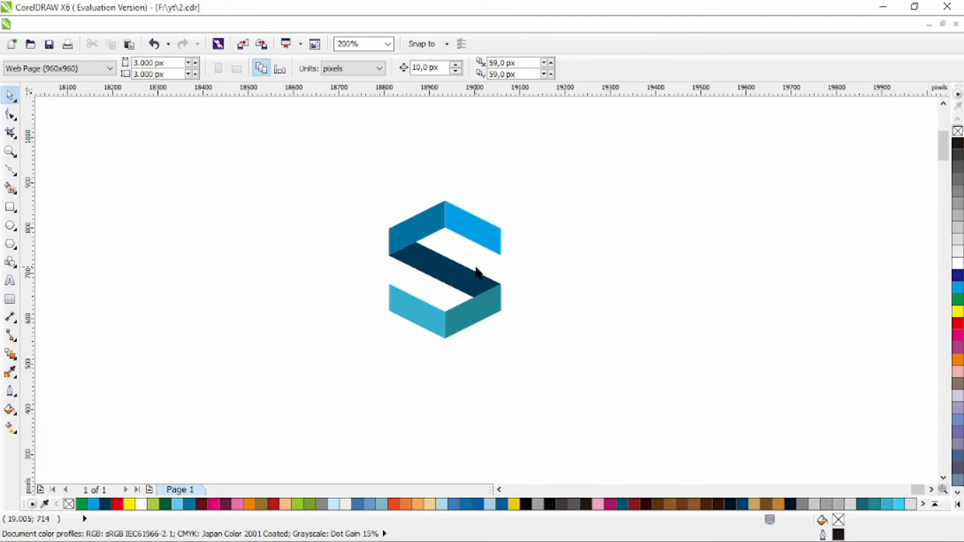
{"action": "scroll", "coordinate": [500, 211], "scroll_direction": "up", "scroll_amount": 2}
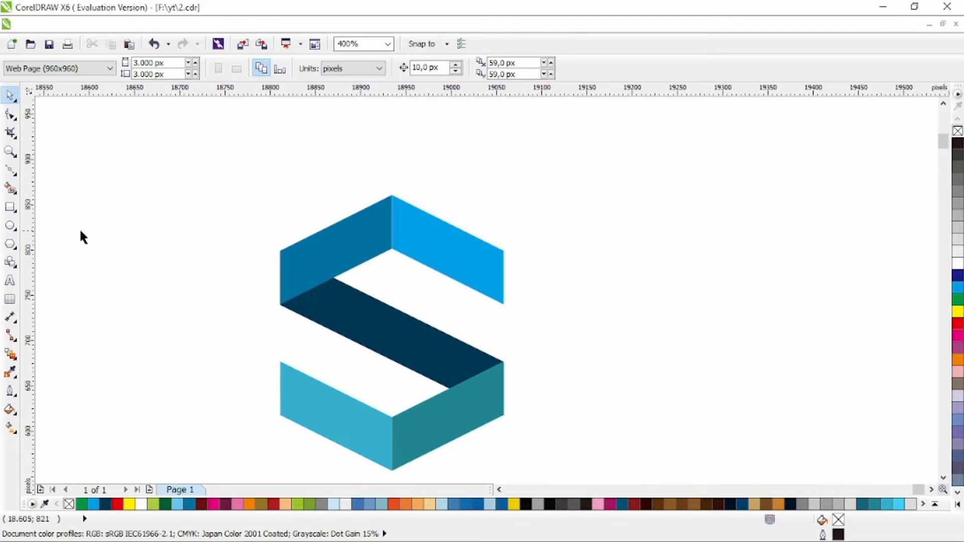
{"action": "left_click", "coordinate": [10, 171]}
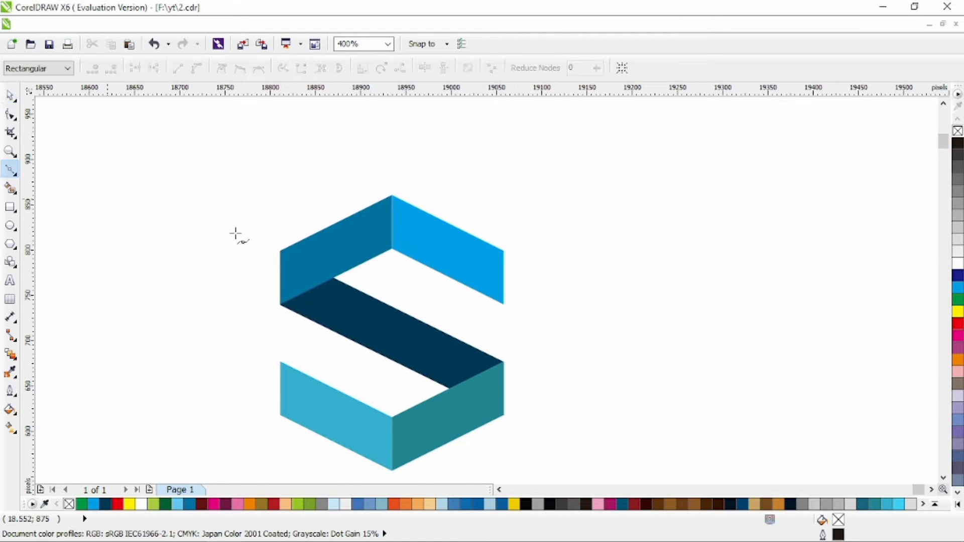
{"action": "left_click", "coordinate": [265, 312]}
{"action": "key", "text": "space"}
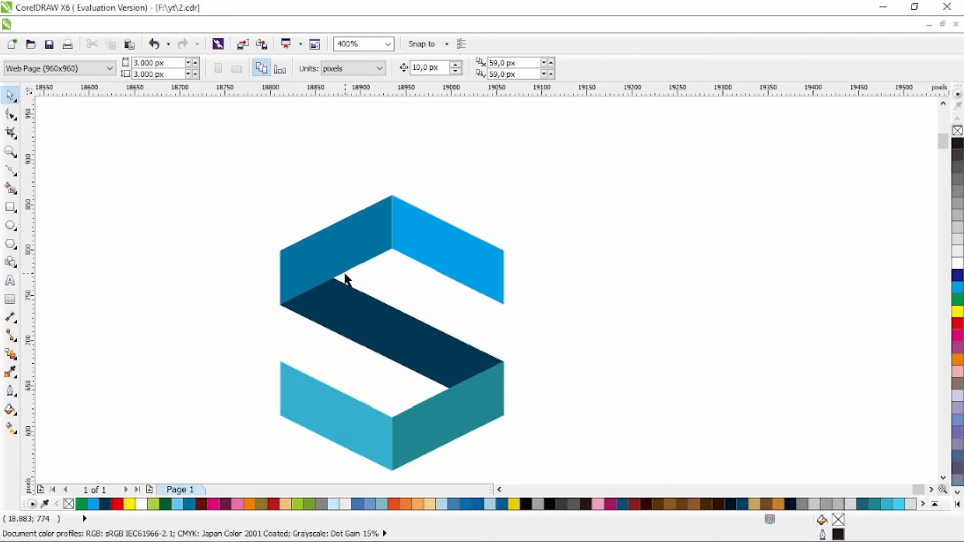
Step: Create a copy of the upper-left piece skewed down along its inner edge, about 123 by 88 px
{"action": "left_click", "coordinate": [345, 275]}
{"action": "left_click", "coordinate": [366, 237]}
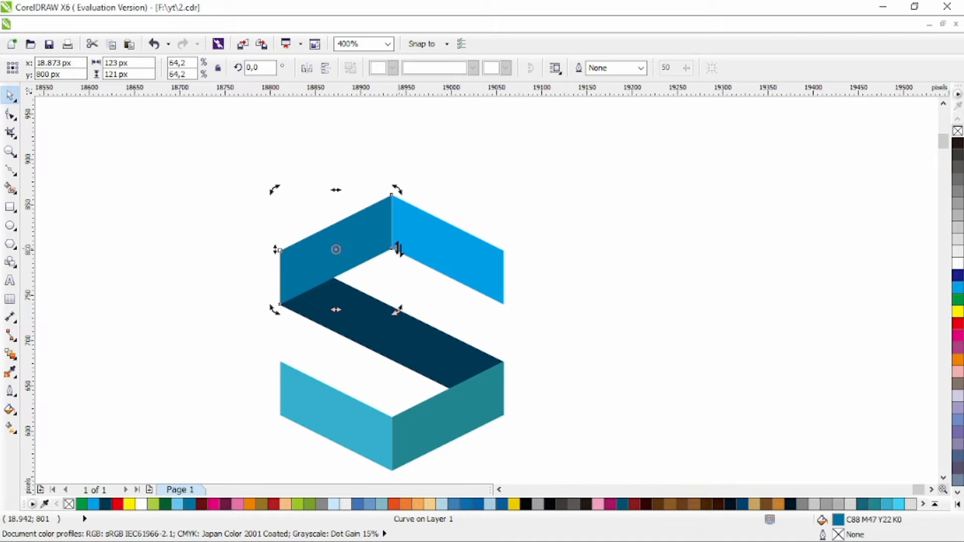
{"action": "left_click_drag", "start_coordinate": [399, 248], "coordinate": [398, 278]}
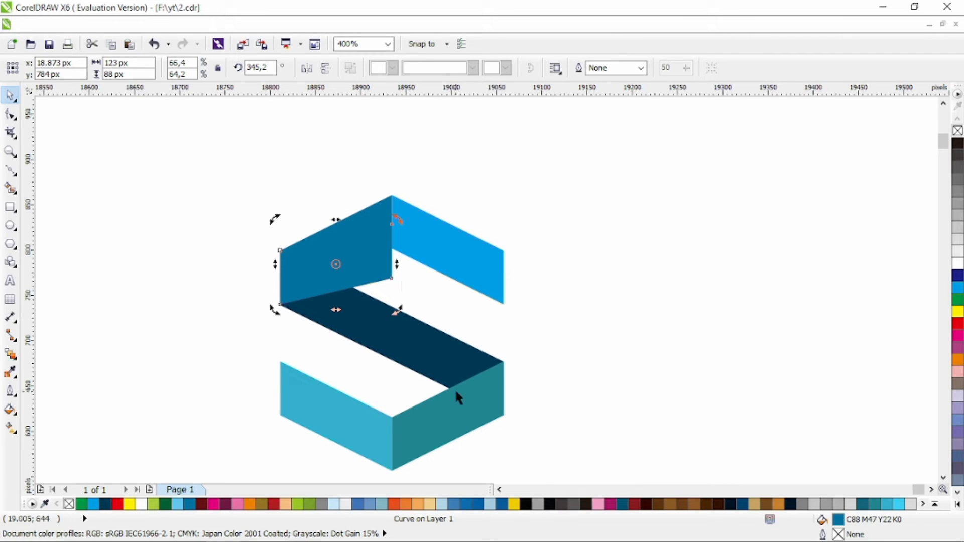
Step: Create a copy of the lower-right teal piece skewed up along its inner edge, about 123 by 91 px
{"action": "left_click", "coordinate": [448, 447]}
{"action": "left_click", "coordinate": [437, 424]}
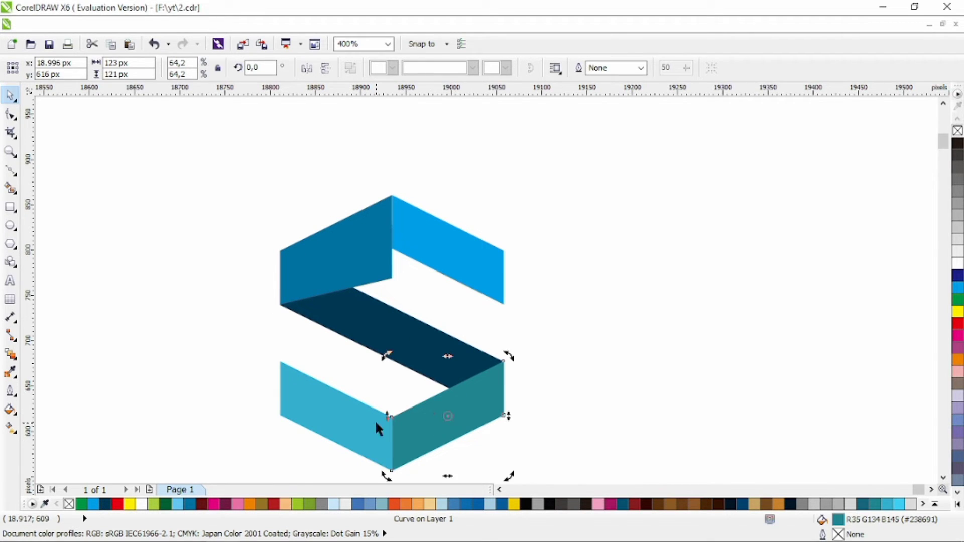
{"action": "left_click_drag", "start_coordinate": [389, 415], "coordinate": [446, 398]}
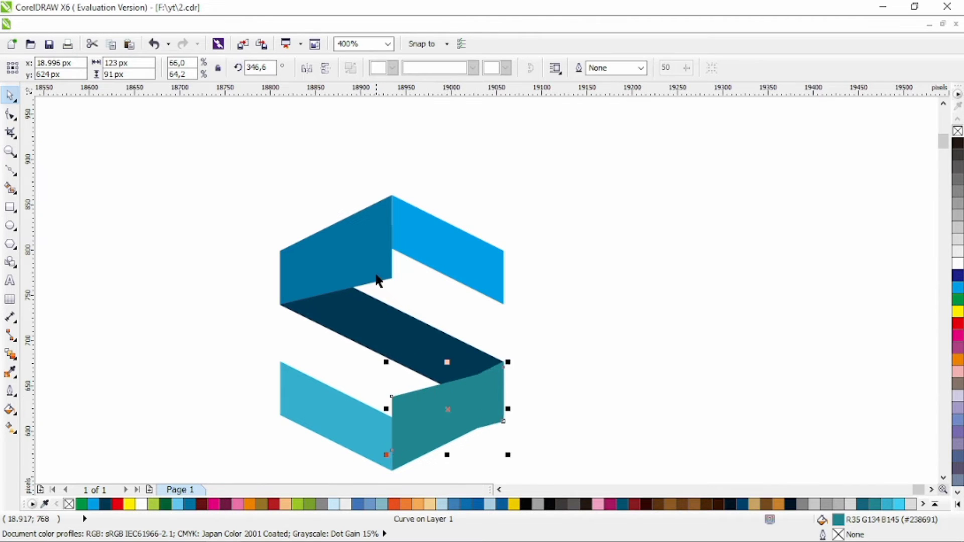
Step: Move the skewed upper copy slightly up and adjust the position of the skewed lower copy
{"action": "left_click_drag", "start_coordinate": [375, 276], "coordinate": [372, 265]}
{"action": "left_click", "coordinate": [431, 394]}
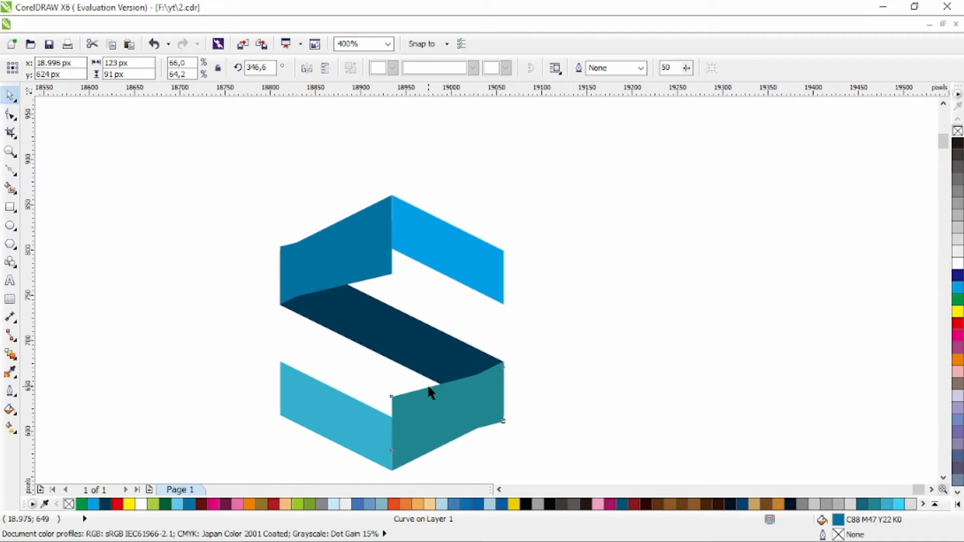
{"action": "left_click_drag", "start_coordinate": [431, 394], "coordinate": [429, 390]}
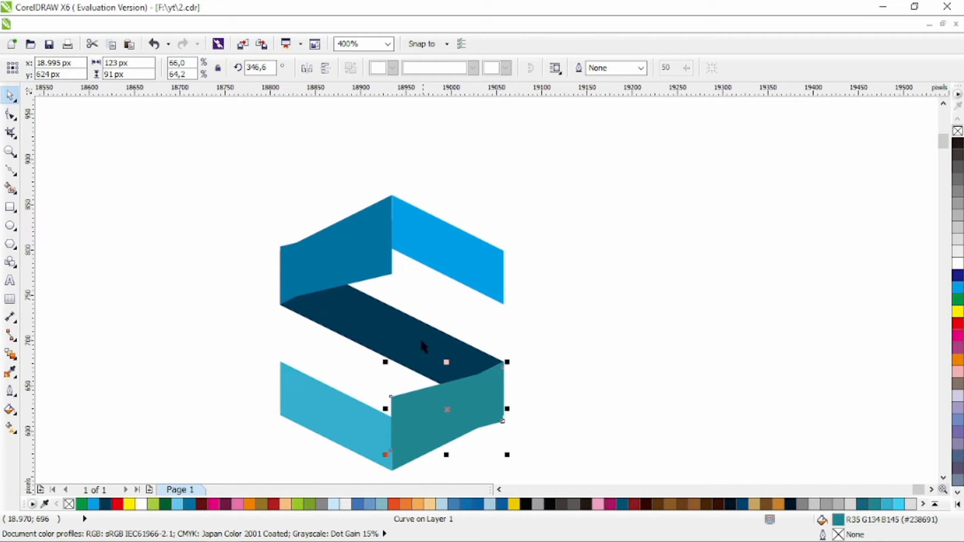
Step: Combine the two skewed copies into one curve and nudge it slightly upward
{"action": "left_click", "coordinate": [375, 269], "text": "shift"}
{"action": "key", "text": "ctrl+l"}
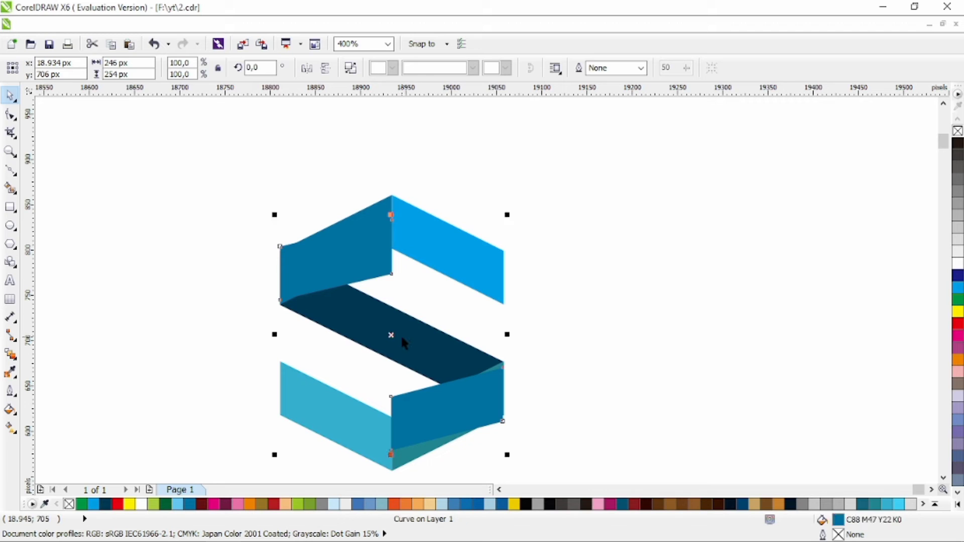
{"action": "key", "text": "ctrl+k"}
{"action": "key", "text": "ctrl+Right"}
{"action": "key", "text": "ctrl+Up"}
{"action": "key", "text": "ctrl+Up"}
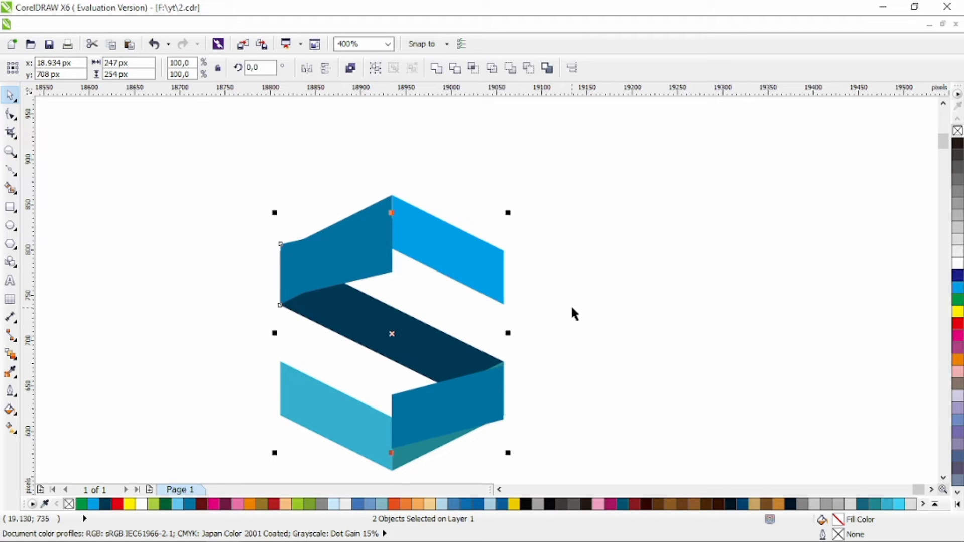
Step: Trim the dark diagonal band with the combined skewed curve and remove the curve
{"action": "left_click", "coordinate": [571, 305]}
{"action": "left_click", "coordinate": [442, 400]}
{"action": "left_click", "coordinate": [418, 350], "text": "shift"}
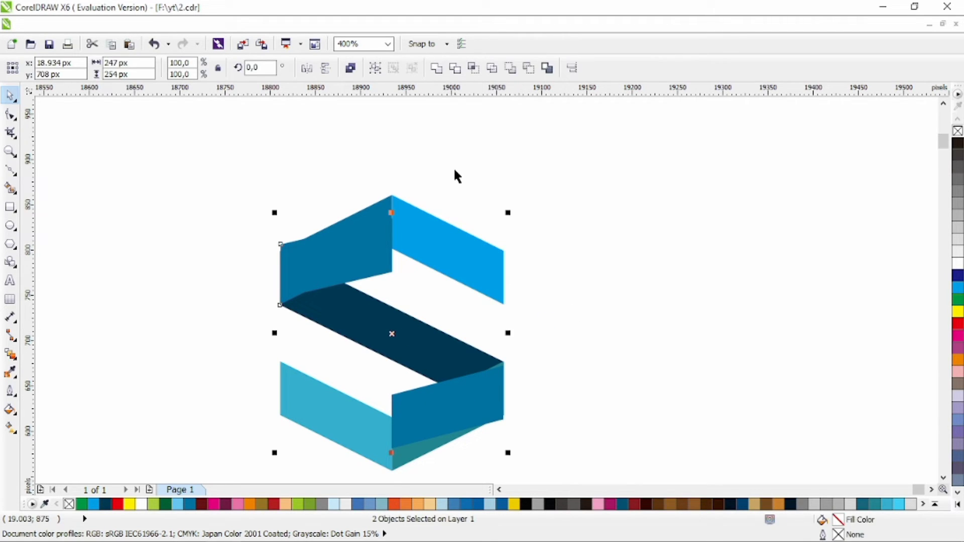
{"action": "left_click", "coordinate": [455, 71]}
{"action": "left_click", "coordinate": [556, 257]}
{"action": "scroll", "coordinate": [454, 332], "scroll_direction": "down", "scroll_amount": 1}
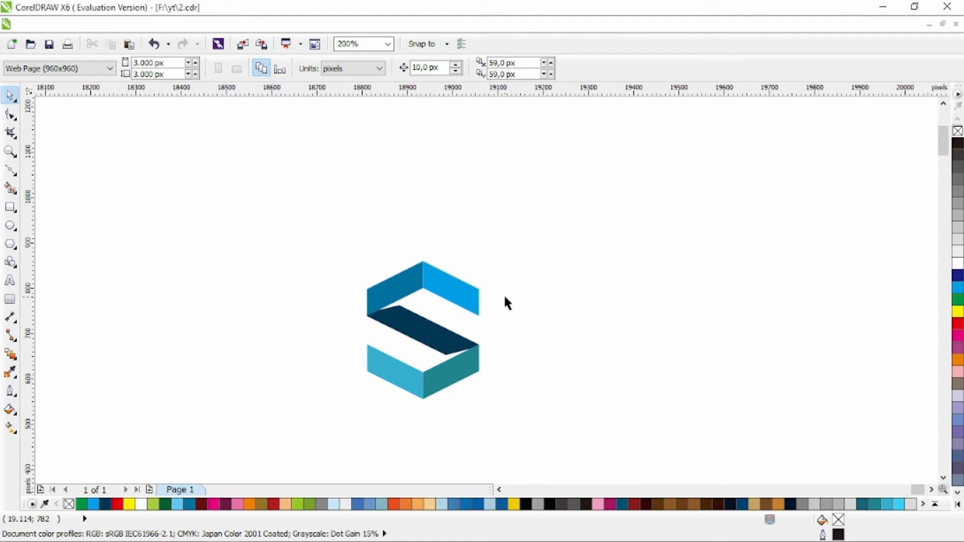
Step: Try moving the two upper ribbon pieces slightly down
{"action": "scroll", "coordinate": [460, 303], "scroll_direction": "up", "scroll_amount": 1}
{"action": "left_click_drag", "start_coordinate": [542, 200], "coordinate": [338, 298]}
{"action": "left_click_drag", "start_coordinate": [451, 284], "coordinate": [450, 291]}
{"action": "left_click", "coordinate": [541, 282]}
{"action": "scroll", "coordinate": [544, 370], "scroll_direction": "down", "scroll_amount": 1}
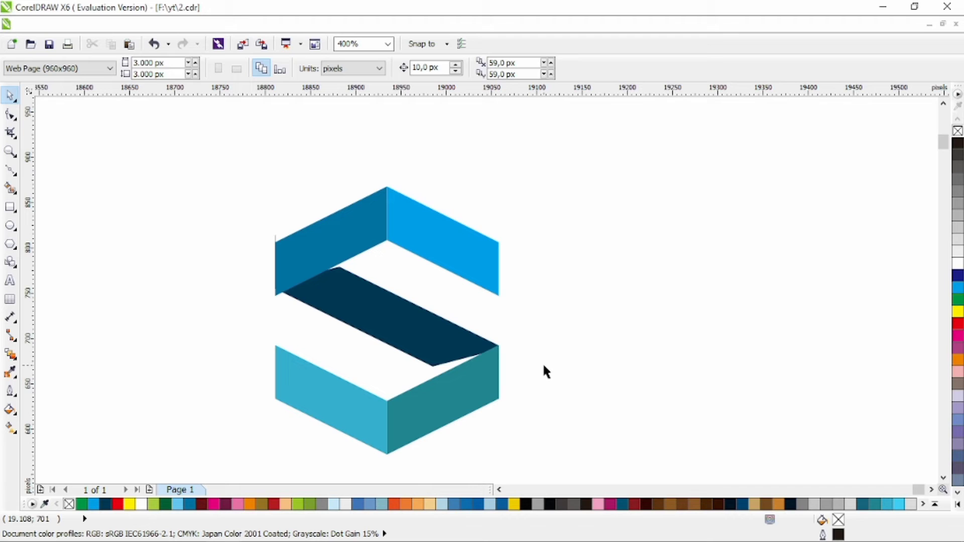
{"action": "key", "text": "ctrl+z"}
Step: Group the five ribbon pieces of the S and move the group up
{"action": "left_click", "coordinate": [559, 297]}
{"action": "scroll", "coordinate": [542, 286], "scroll_direction": "down", "scroll_amount": 1}
{"action": "left_click_drag", "start_coordinate": [566, 200], "coordinate": [394, 402]}
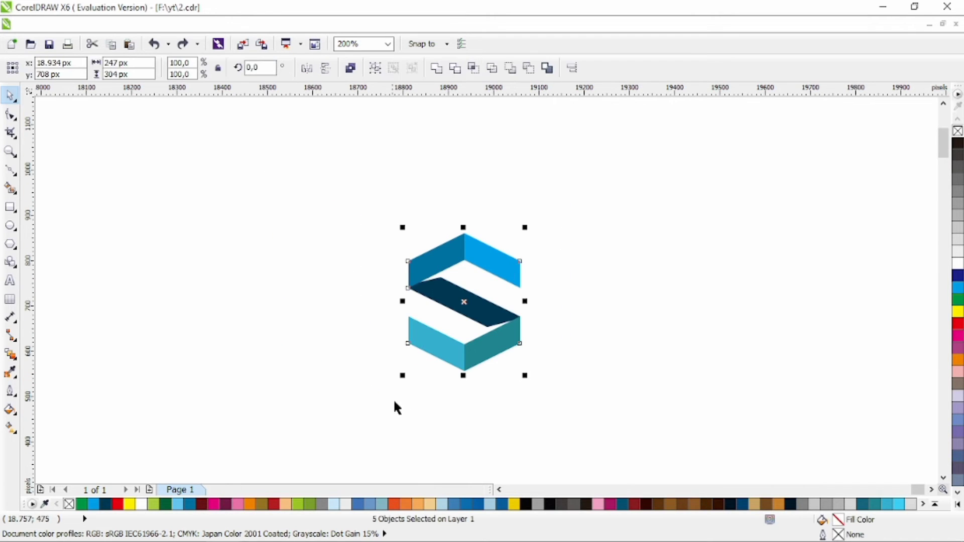
{"action": "key", "text": "ctrl+g"}
{"action": "left_click_drag", "start_coordinate": [493, 340], "coordinate": [493, 298]}
{"action": "left_click", "coordinate": [142, 315]}
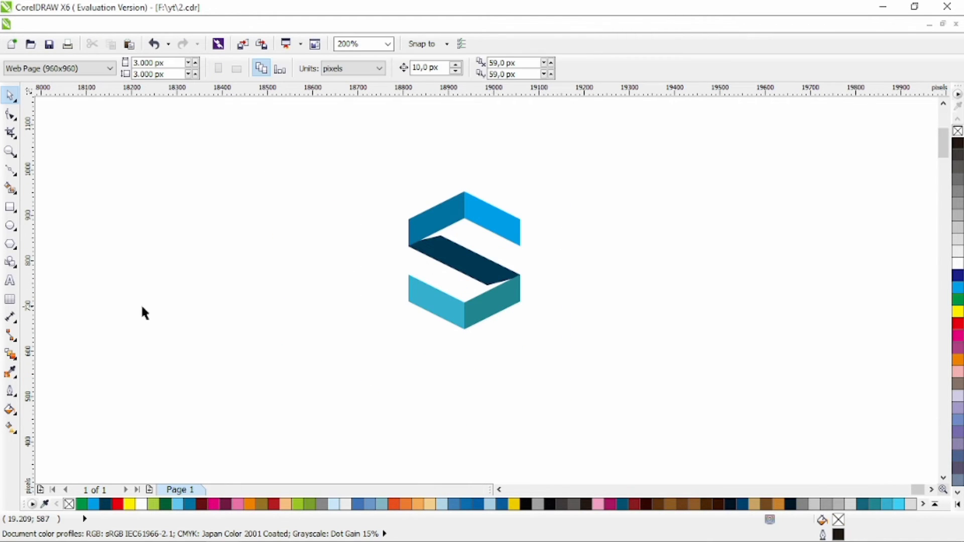
Step: Add the artistic text SMARTHEXA below the S symbol
{"action": "left_click", "coordinate": [9, 280]}
{"action": "left_click", "coordinate": [355, 375]}
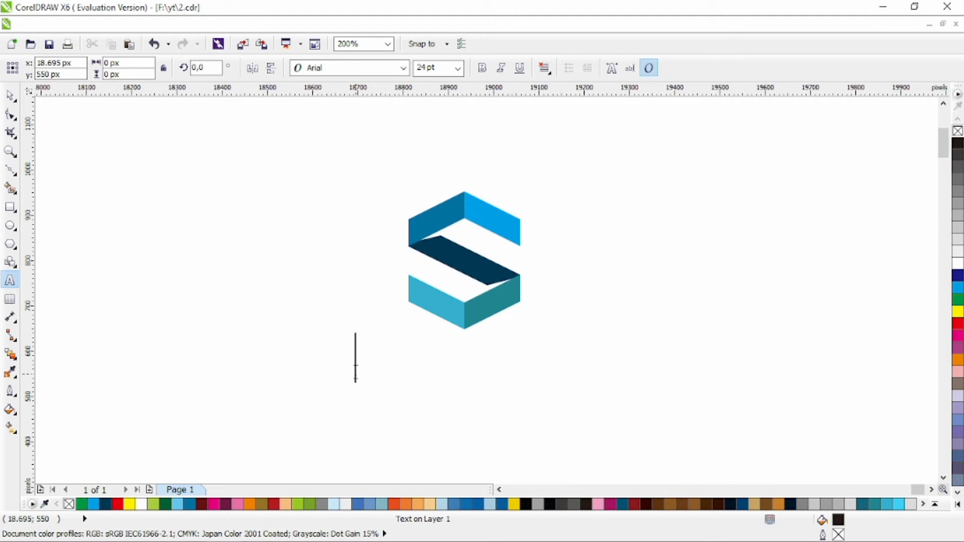
{"action": "type", "text": "SMART"}
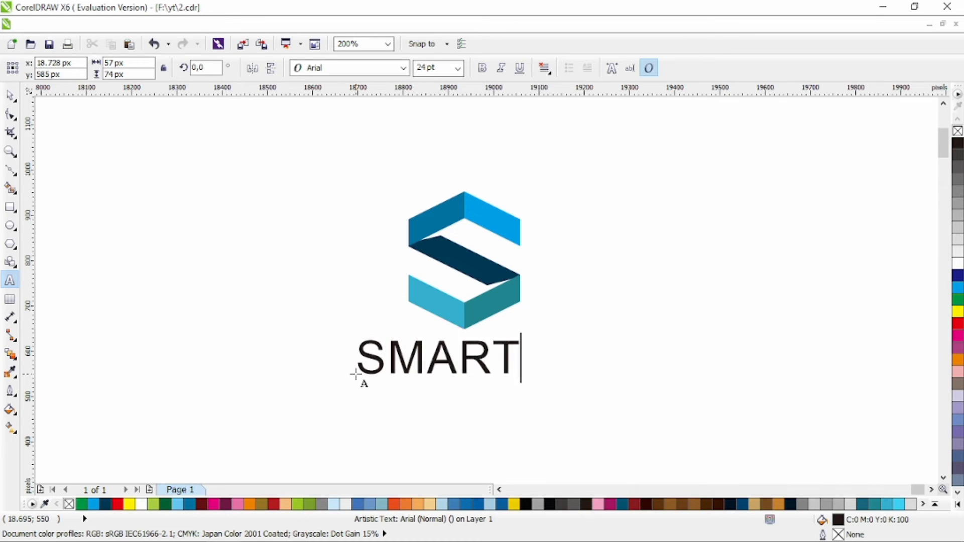
{"action": "type", "text": "HEXA"}
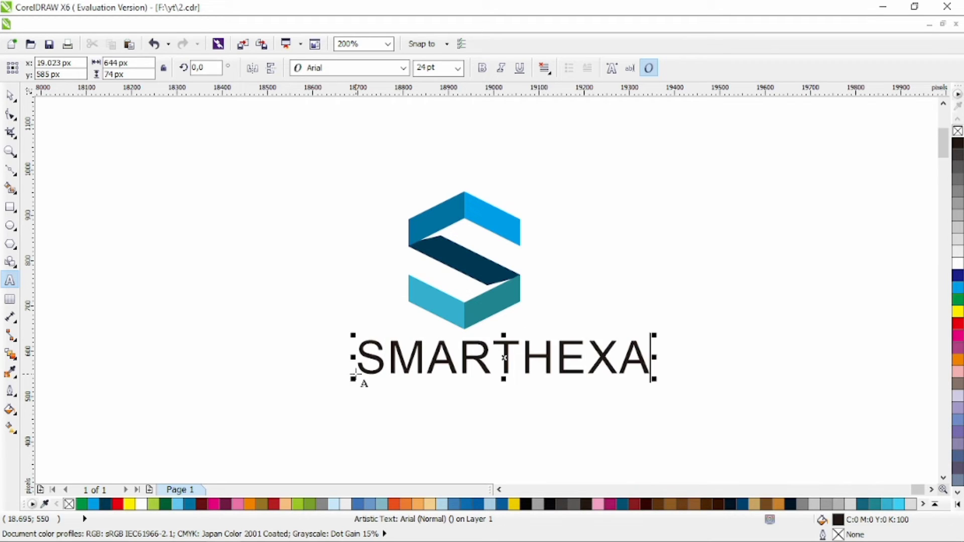
{"action": "key", "text": "ctrl+space"}
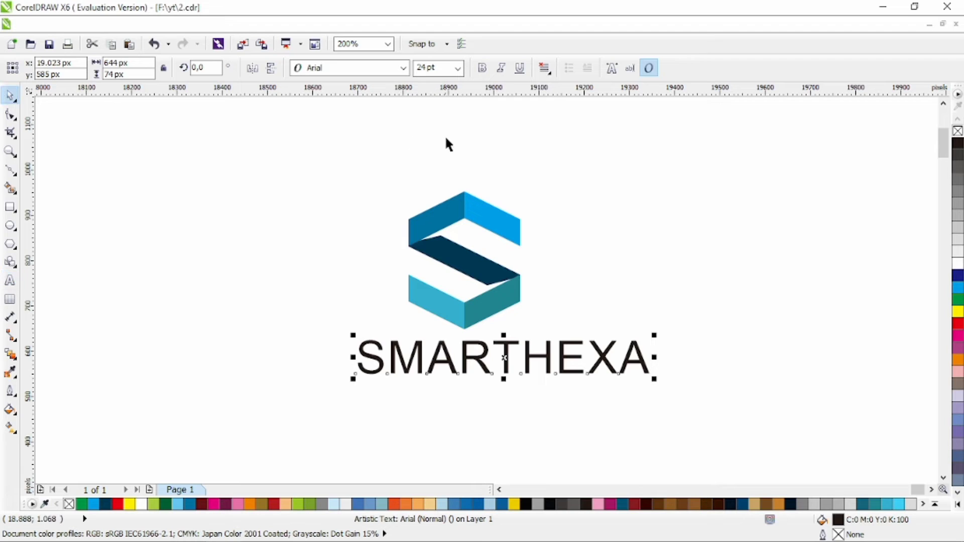
Step: Set the SMARTHEXA text in Calibri Light, with the HEXA part in bold Calibri
{"action": "left_click", "coordinate": [402, 68]}
{"action": "mouse_move", "coordinate": [396, 99]}
{"action": "left_click", "coordinate": [327, 111]}
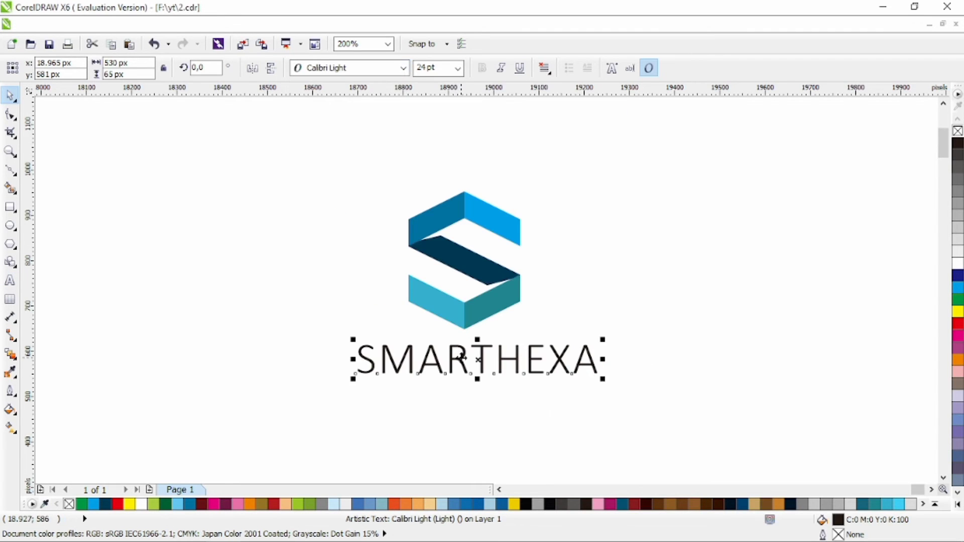
{"action": "left_click", "coordinate": [496, 357]}
{"action": "left_click_drag", "start_coordinate": [496, 358], "coordinate": [599, 359]}
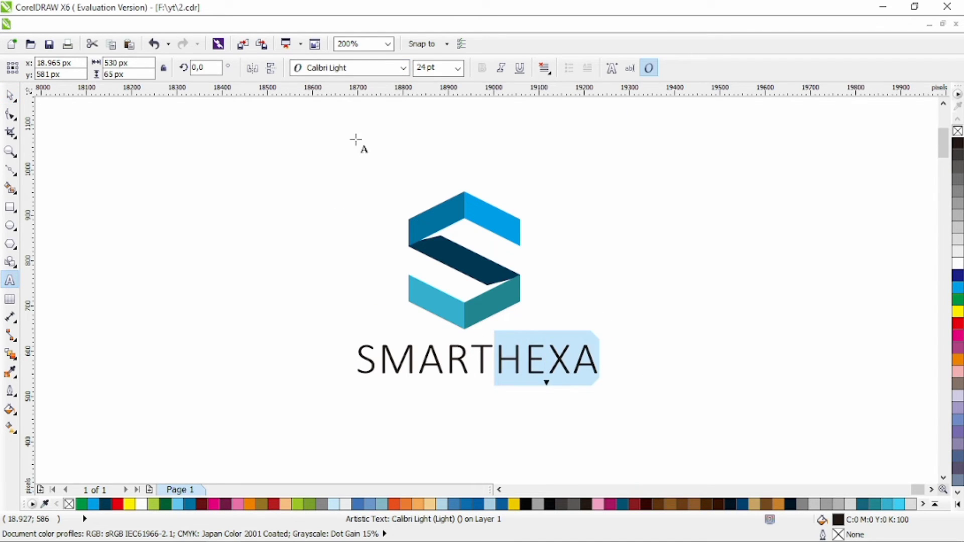
{"action": "left_click", "coordinate": [403, 68]}
{"action": "left_click", "coordinate": [386, 116]}
{"action": "key", "text": "ctrl+b"}
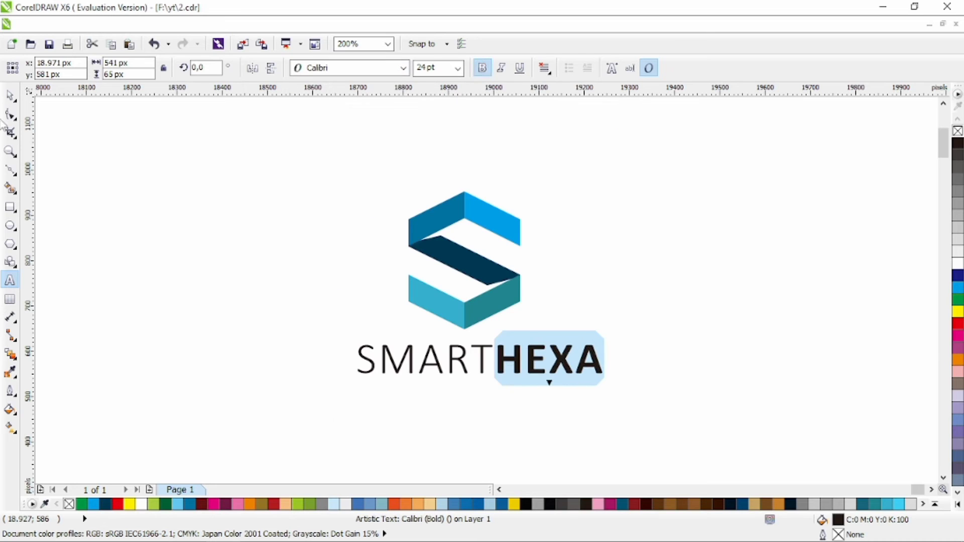
{"action": "key", "text": "ctrl+space"}
Step: Shrink the SMARTHEXA text to about 280 px wide and centre it horizontally under the S symbol
{"action": "left_click_drag", "start_coordinate": [605, 338], "coordinate": [522, 351]}
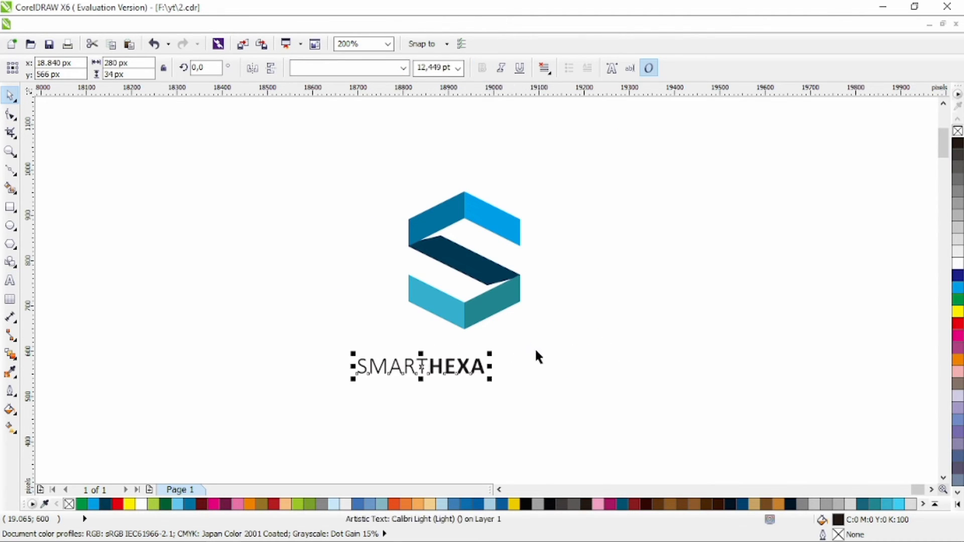
{"action": "left_click", "coordinate": [535, 349]}
{"action": "left_click", "coordinate": [497, 293]}
{"action": "left_click", "coordinate": [553, 224]}
{"action": "left_click_drag", "start_coordinate": [565, 156], "coordinate": [312, 386]}
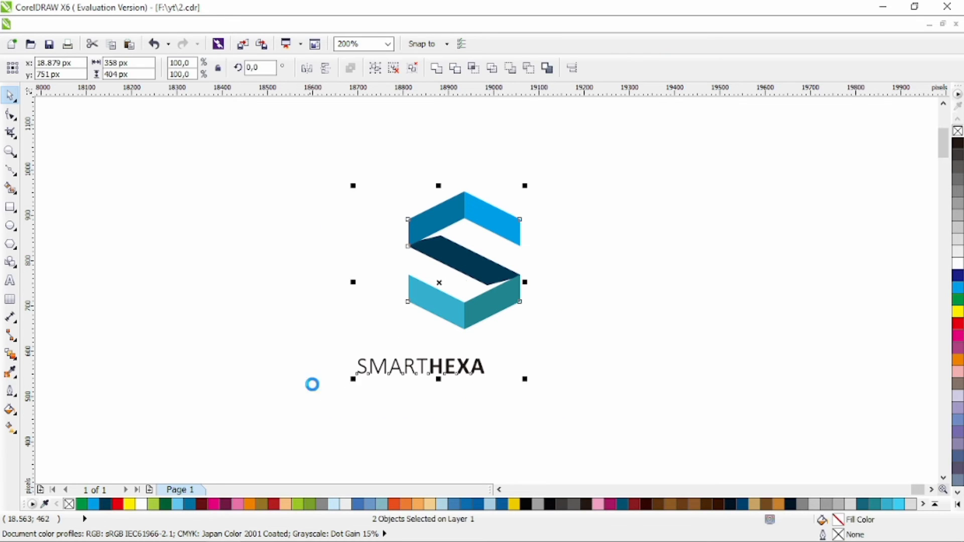
{"action": "key", "text": "c"}
{"action": "left_click", "coordinate": [312, 386]}
Step: Place a copy of the SMARTHEXA text directly beneath it and change its wording to LOGO DESIGN
{"action": "left_click_drag", "start_coordinate": [476, 368], "coordinate": [478, 386]}
{"action": "right_click", "coordinate": [478, 386]}
{"action": "double_click", "coordinate": [477, 386]}
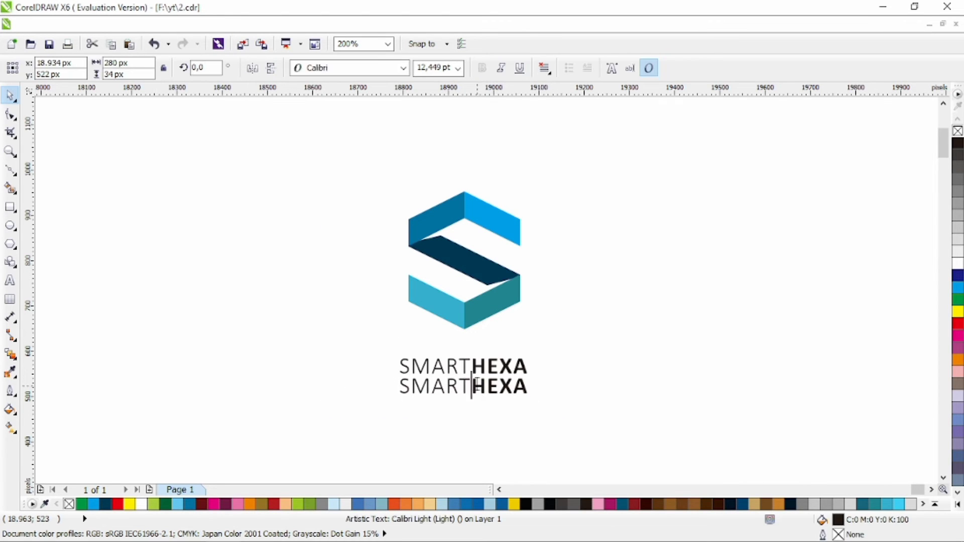
{"action": "key", "text": "ctrl+a"}
{"action": "type", "text": "LOGO DESIGN"}
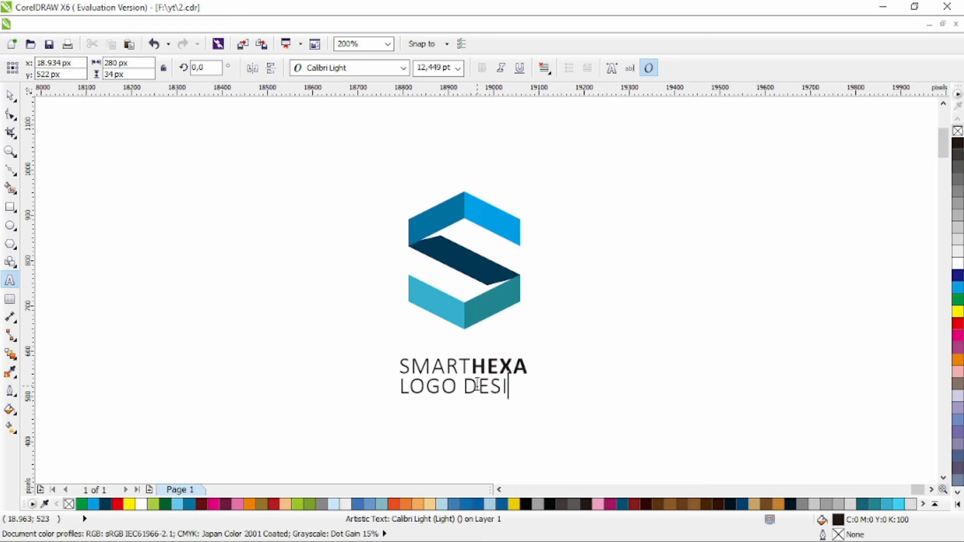
{"action": "key", "text": "Escape"}
{"action": "left_click", "coordinate": [10, 96]}
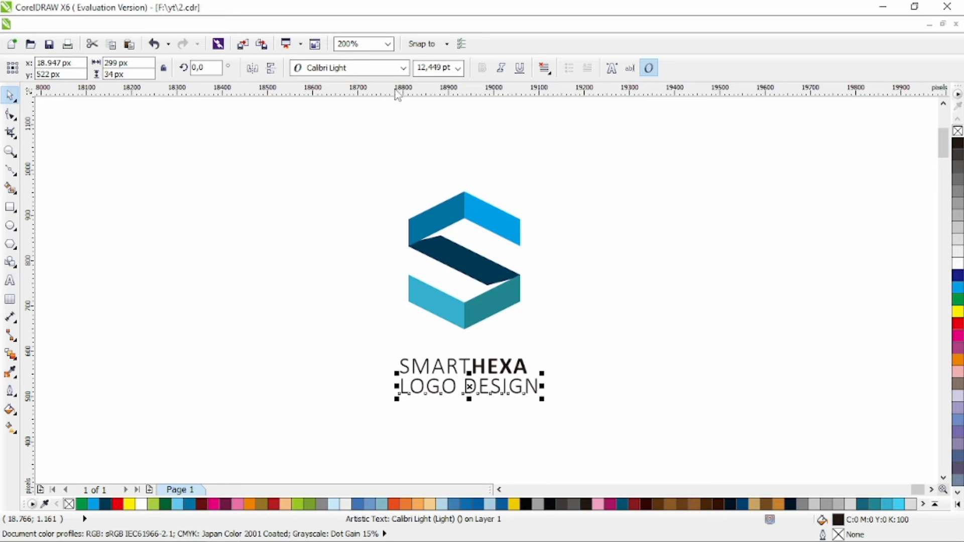
Step: Set the LOGO DESIGN line in bold Calibri and scale it down to about 3.46 pt
{"action": "left_click", "coordinate": [403, 68]}
{"action": "left_click", "coordinate": [394, 97]}
{"action": "left_click", "coordinate": [483, 67]}
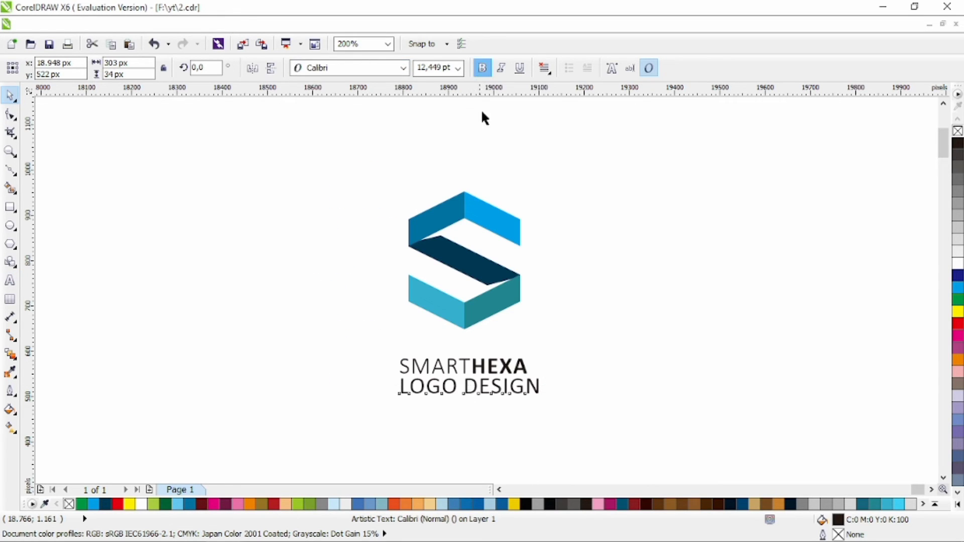
{"action": "left_click_drag", "start_coordinate": [544, 400], "coordinate": [444, 417]}
{"action": "left_click", "coordinate": [541, 406]}
Step: Give both text lines centre alignment and centre them with the S symbol
{"action": "left_click_drag", "start_coordinate": [543, 407], "coordinate": [394, 340]}
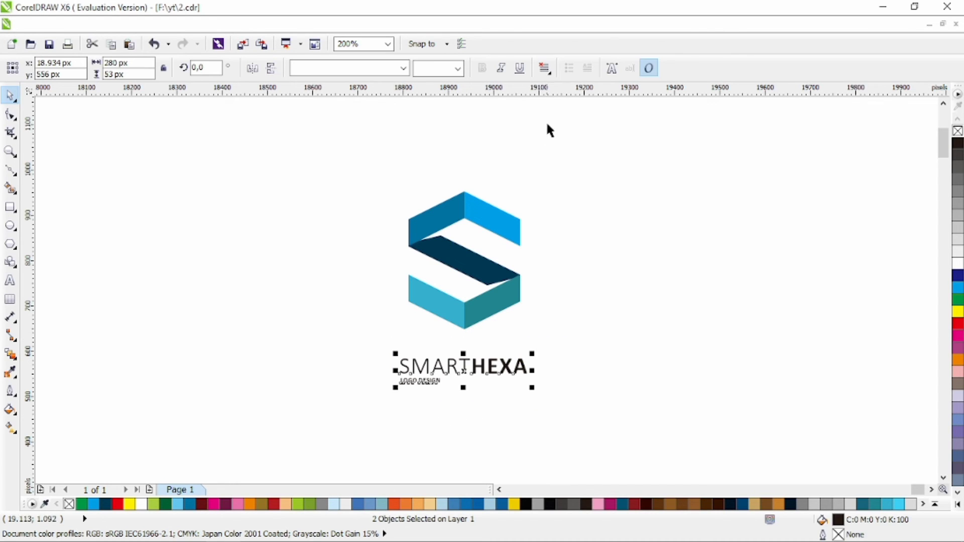
{"action": "left_click", "coordinate": [545, 68]}
{"action": "left_click", "coordinate": [572, 116]}
{"action": "left_click_drag", "start_coordinate": [581, 155], "coordinate": [328, 410]}
{"action": "left_click", "coordinate": [518, 407]}
Step: Widen the letter spacing of SMARTHEXA, and spread the LOGO DESIGN letters even further apart
{"action": "left_click", "coordinate": [525, 380]}
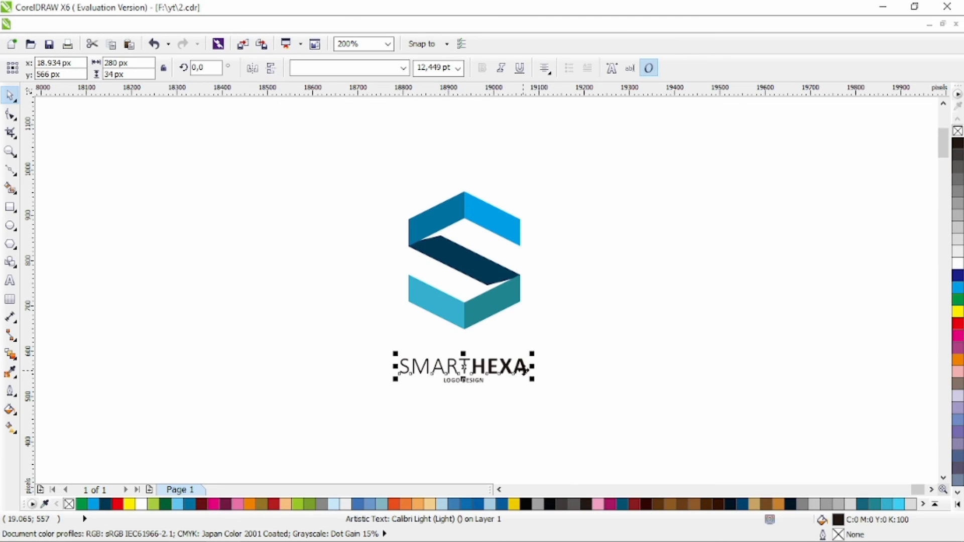
{"action": "left_click", "coordinate": [10, 115]}
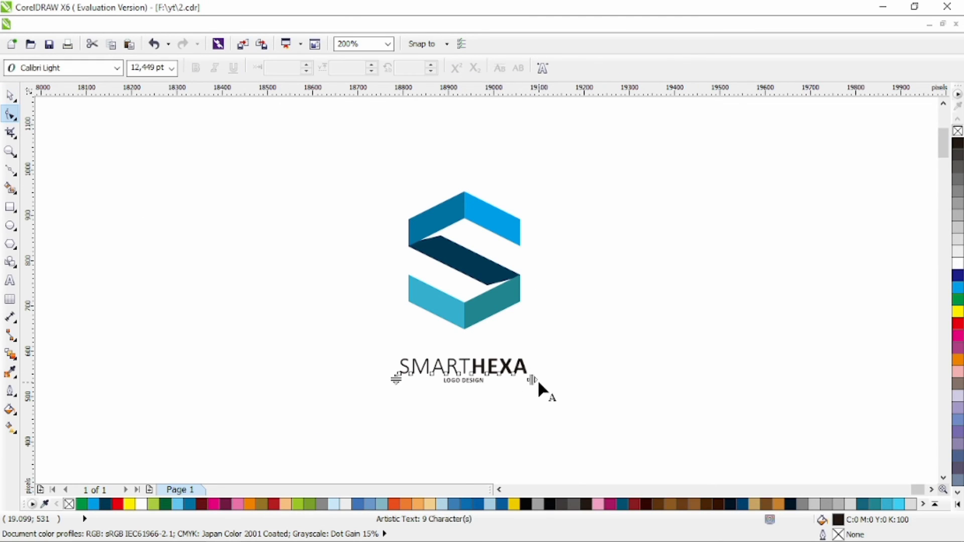
{"action": "left_click_drag", "start_coordinate": [532, 380], "coordinate": [559, 380]}
{"action": "left_click", "coordinate": [477, 382]}
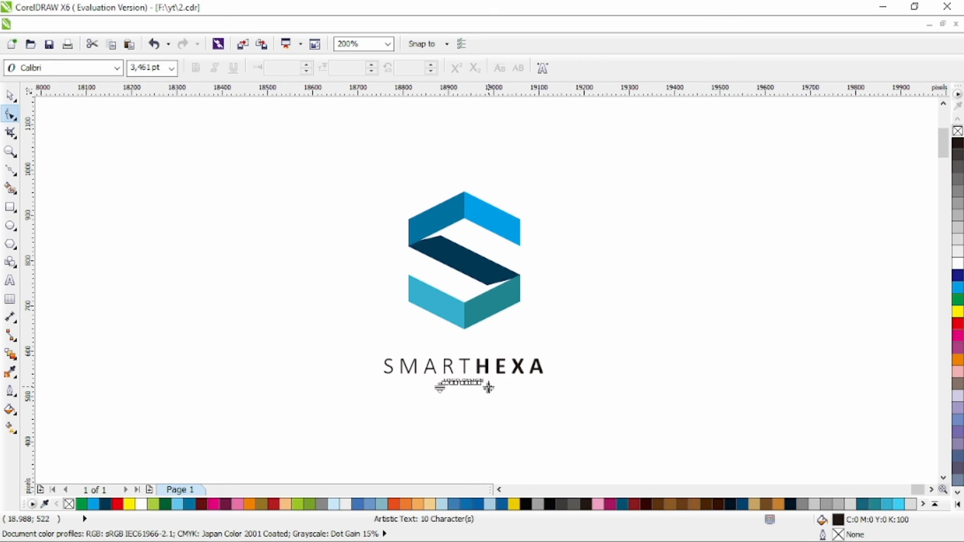
{"action": "left_click_drag", "start_coordinate": [492, 386], "coordinate": [555, 392]}
{"action": "left_click", "coordinate": [10, 95]}
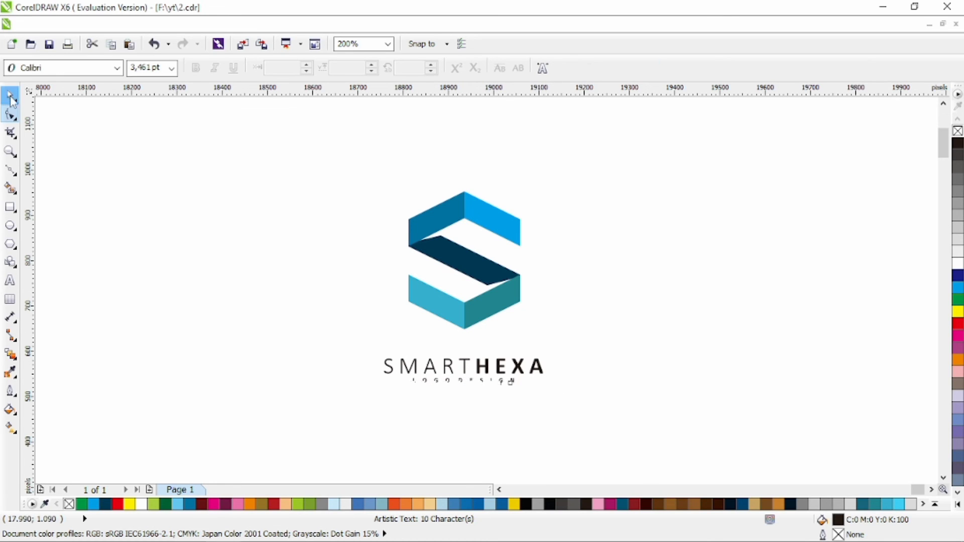
Step: Fill both text lines with dark navy blue and scale them down together to about 314 px wide
{"action": "left_click_drag", "start_coordinate": [339, 334], "coordinate": [637, 398]}
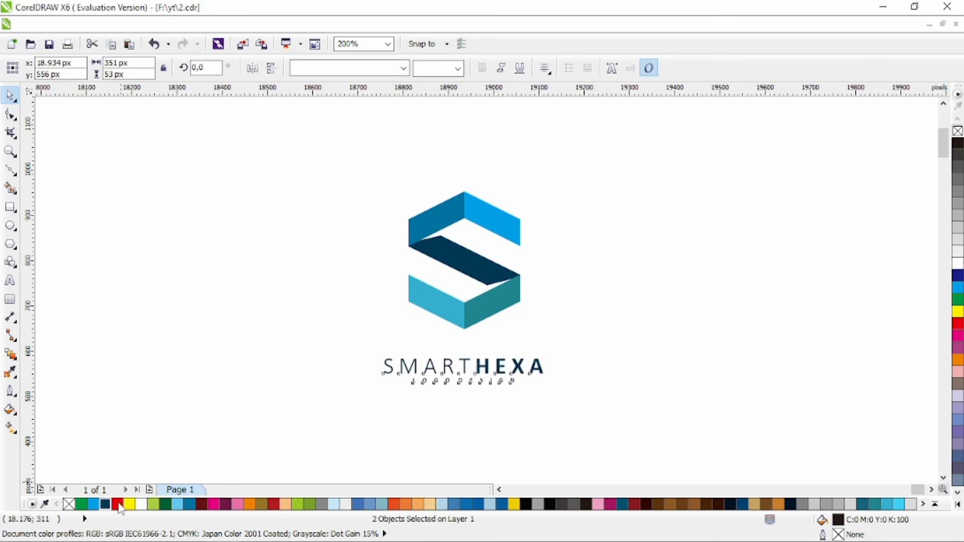
{"action": "left_click", "coordinate": [105, 505]}
{"action": "left_click_drag", "start_coordinate": [551, 388], "coordinate": [513, 367]}
{"action": "left_click", "coordinate": [587, 340]}
{"action": "left_click_drag", "start_coordinate": [581, 162], "coordinate": [404, 342]}
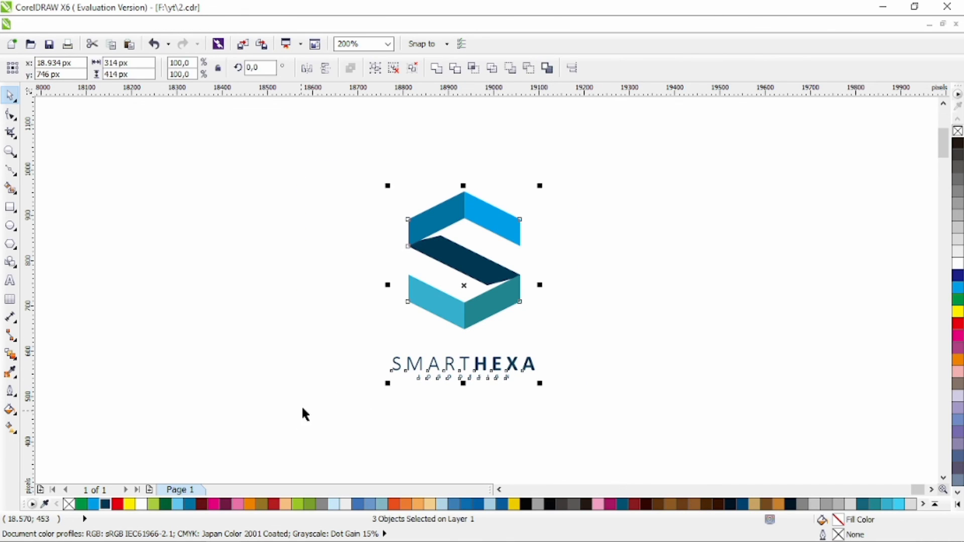
{"action": "left_click", "coordinate": [555, 288]}
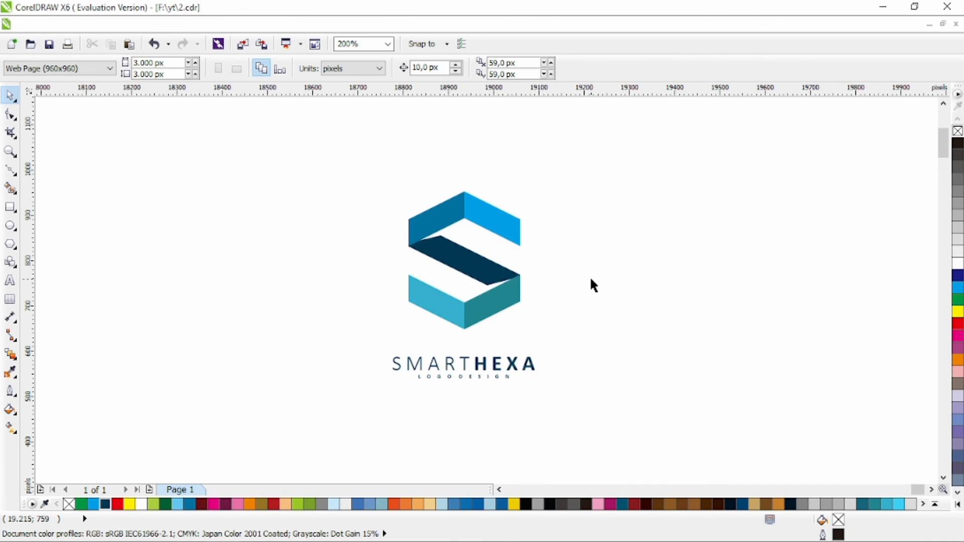